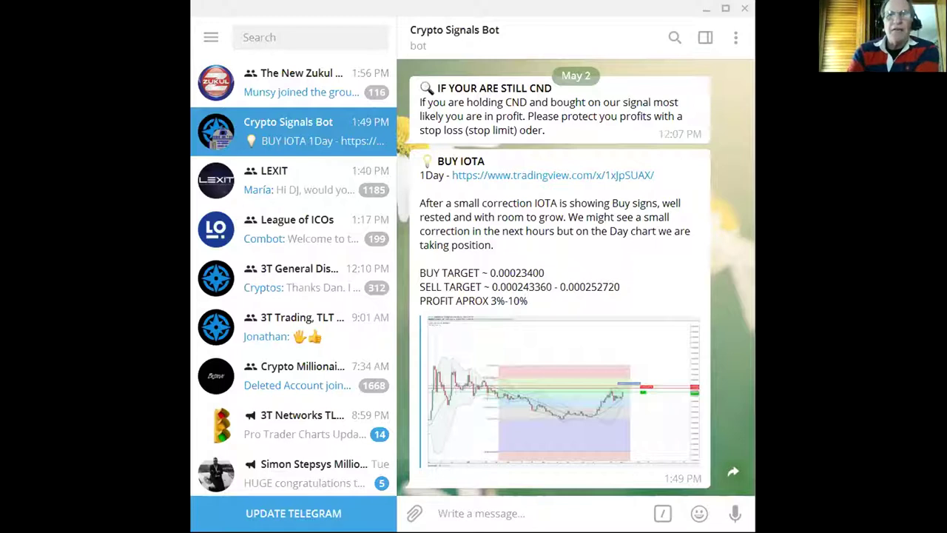
# - Maximize the Telegram chat and copy the 0.000243360 sell target from the BUY IOTA signal
pyautogui.click(726, 11)
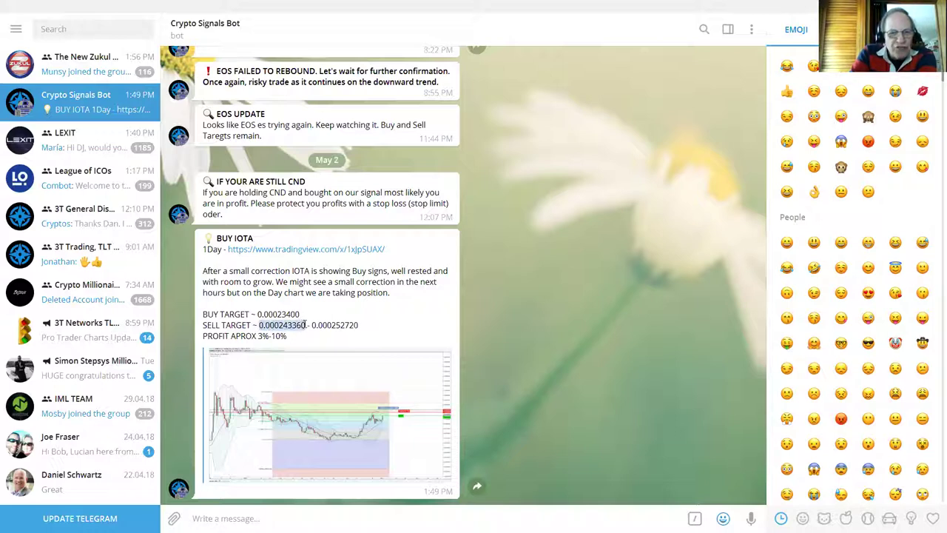
pyautogui.rightClick(299, 334)
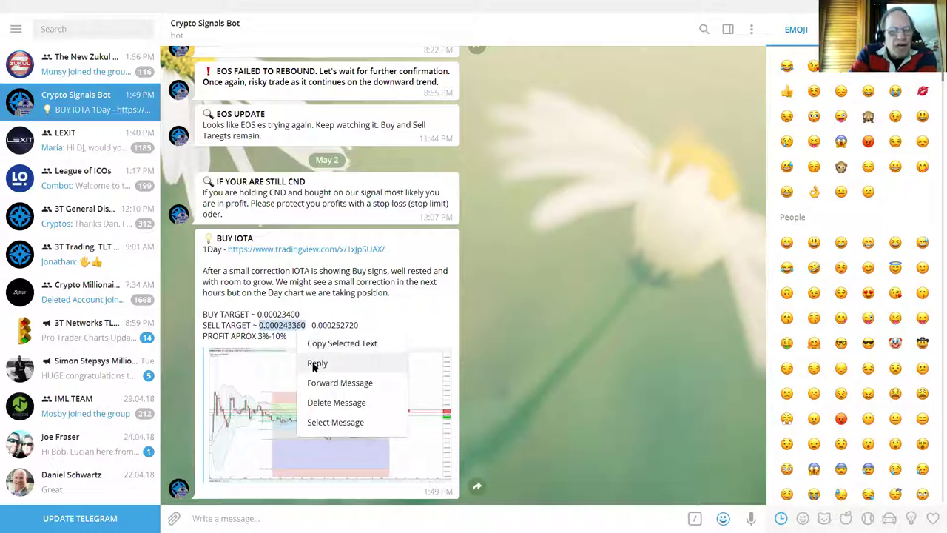
pyautogui.click(321, 348)
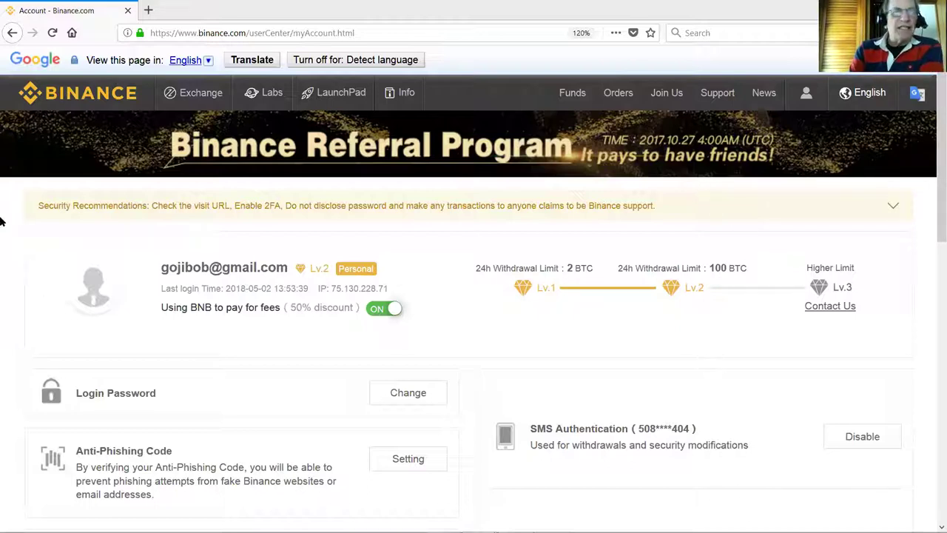
pyautogui.moveTo(194, 93)
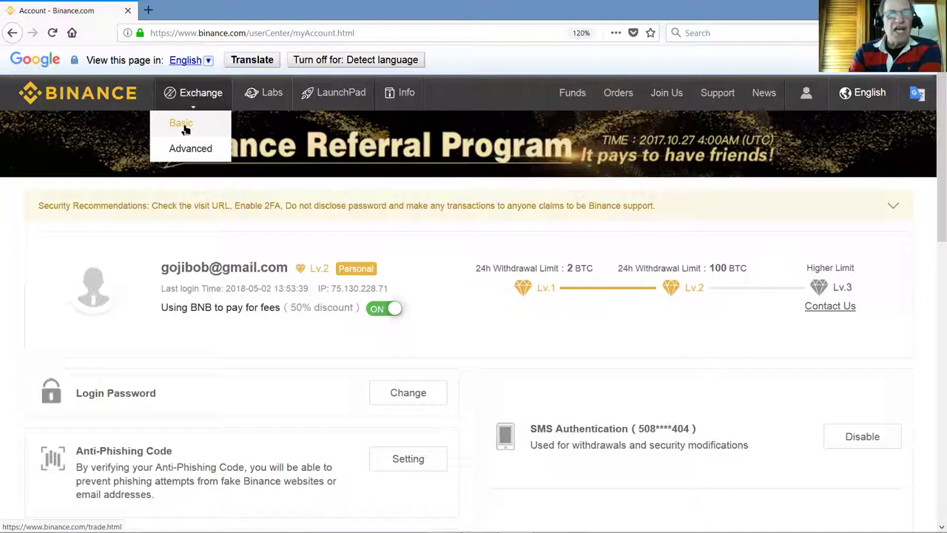
# - Go to Exchange > Basic and search 'iota' to load the IOTA/BTC pair
pyautogui.click(184, 124)
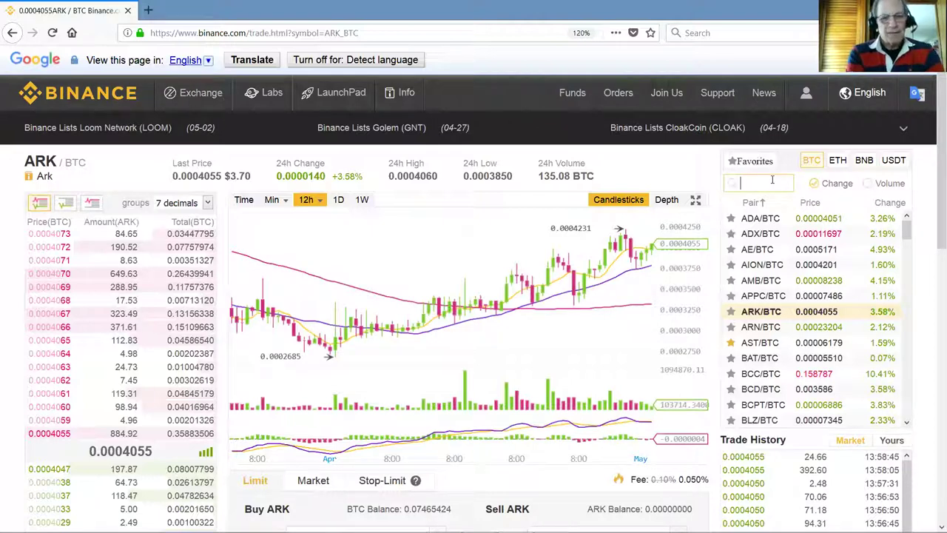
pyautogui.write('iota')
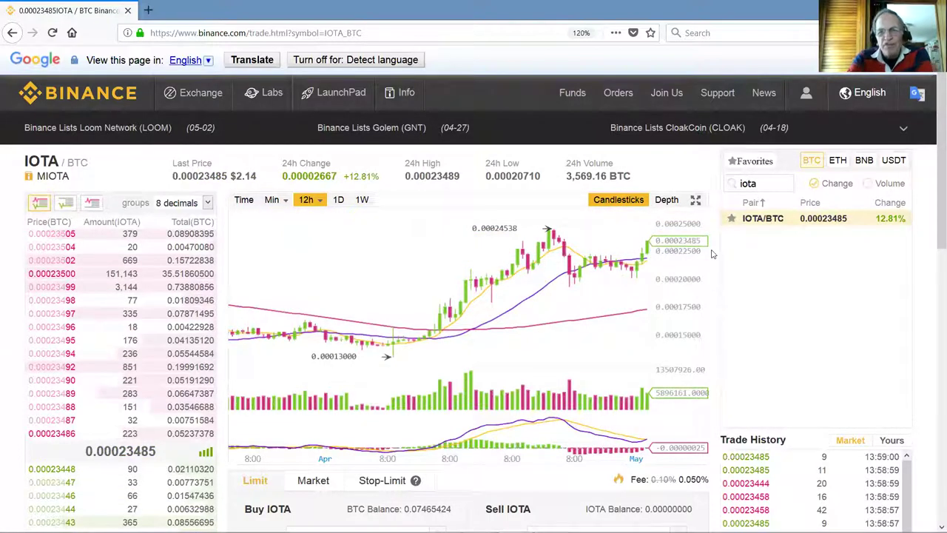
# - Place a market-price buy of 10 IOTA on the IOTA/BTC page
pyautogui.moveTo(932, 173); pyautogui.dragTo(917, 299)
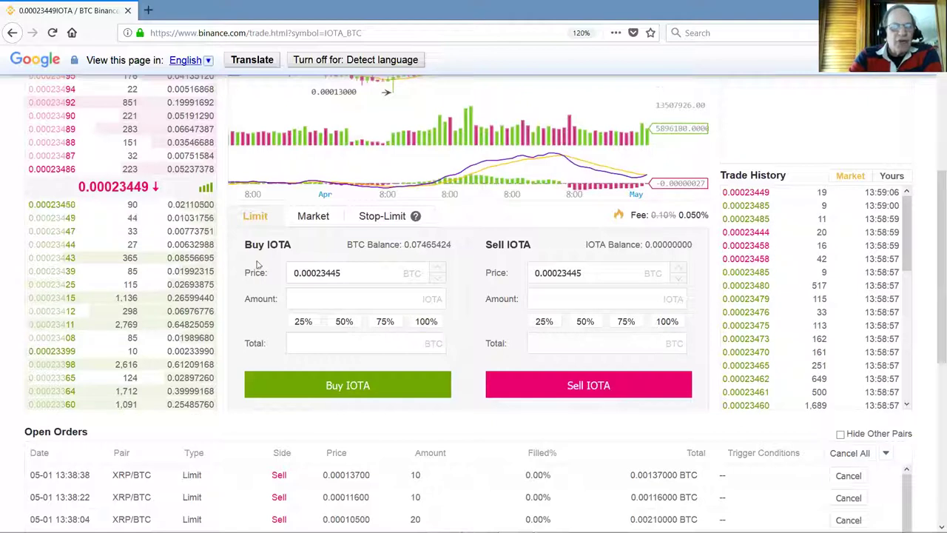
pyautogui.click(311, 217)
pyautogui.click(295, 298)
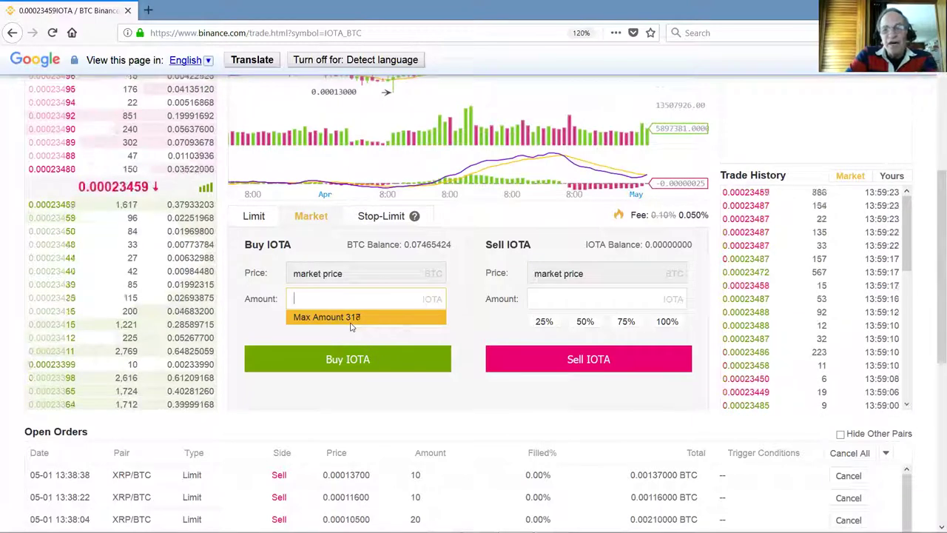
pyautogui.write('1')
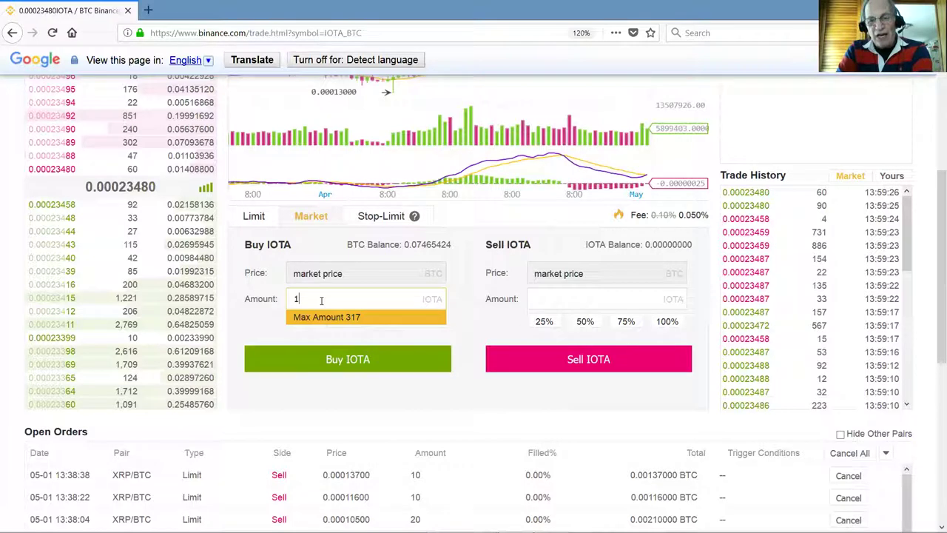
pyautogui.write('0')
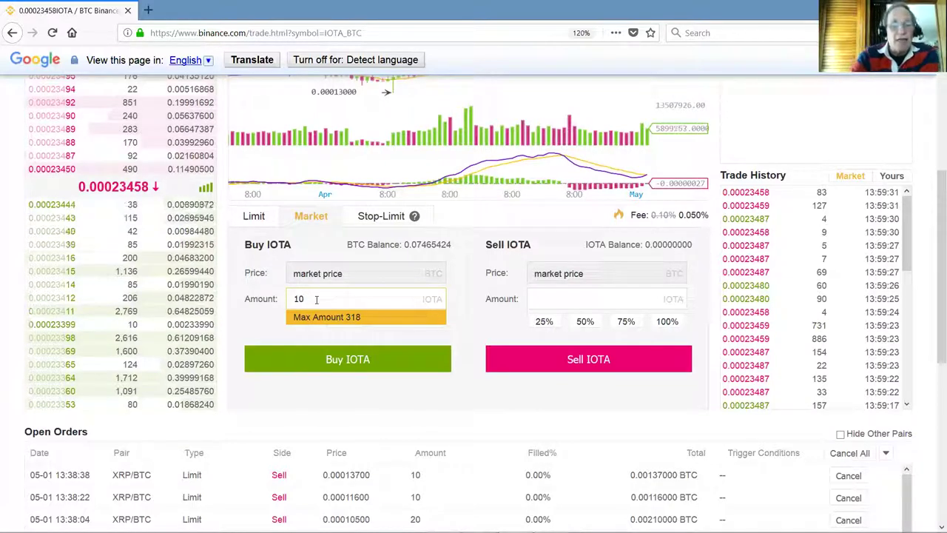
pyautogui.click(349, 361)
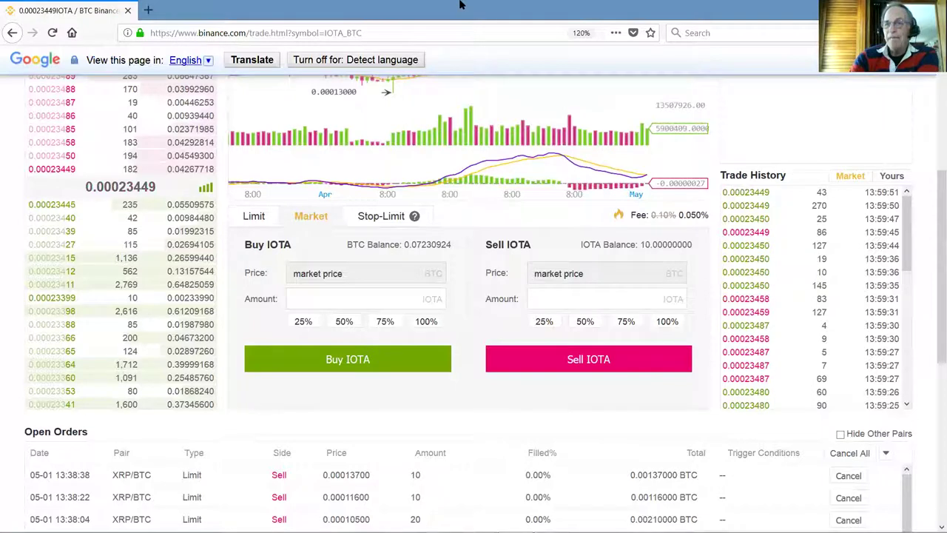
# - Check Funds > Balances to confirm 10 IOTA is available
pyautogui.scroll(5, 930, 190)
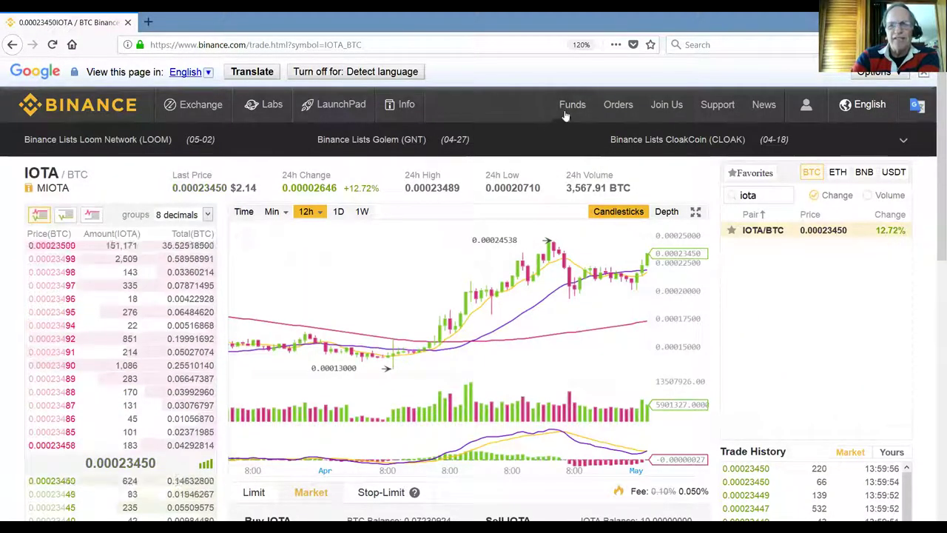
pyautogui.click(521, 135)
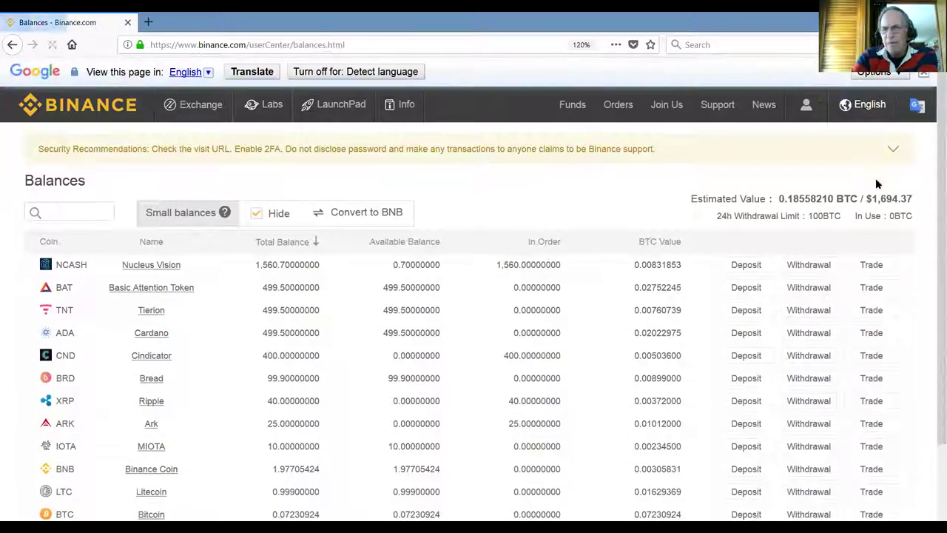
pyautogui.scroll(-1, 933, 183)
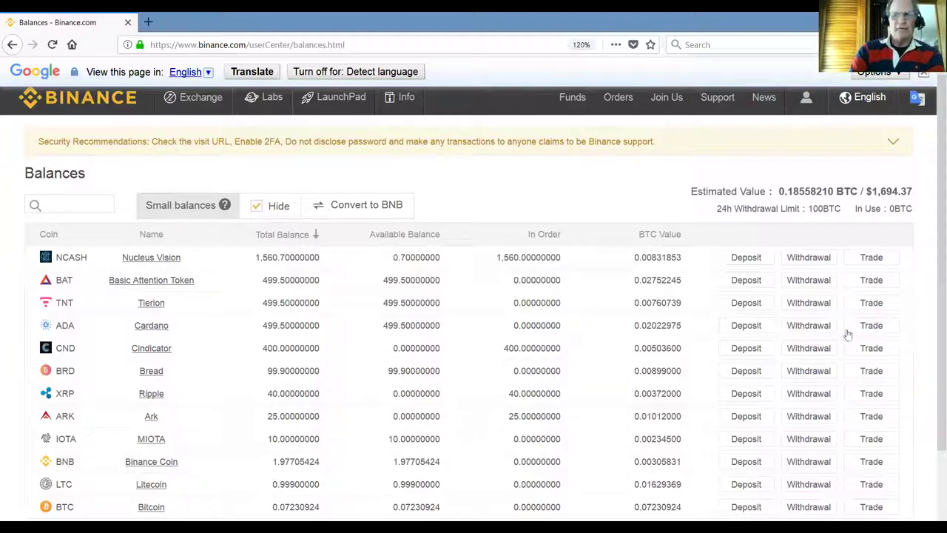
pyautogui.moveTo(618, 104)
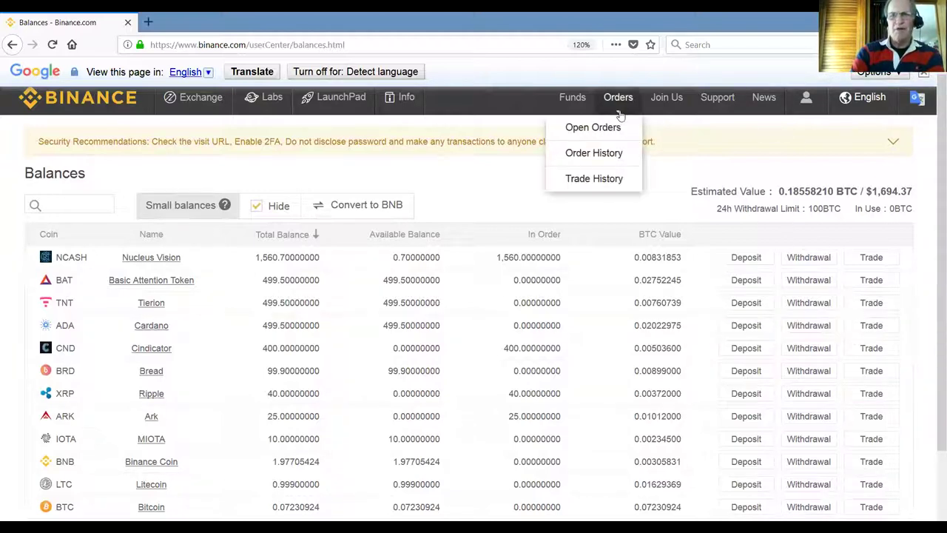
# - Check Order History for the filled 10-IOTA market buy, then return to the IOTA/BTC trading page
pyautogui.click(599, 152)
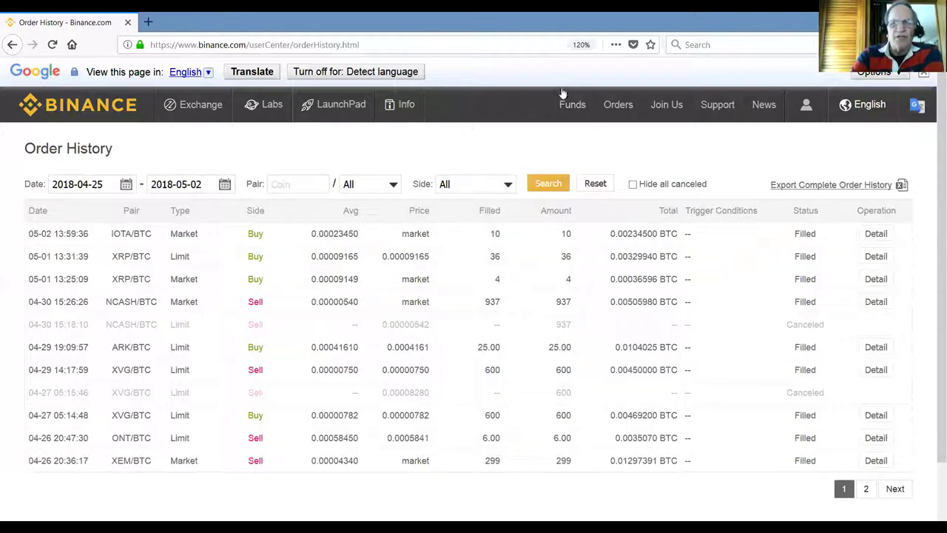
pyautogui.moveTo(194, 105)
pyautogui.click(181, 137)
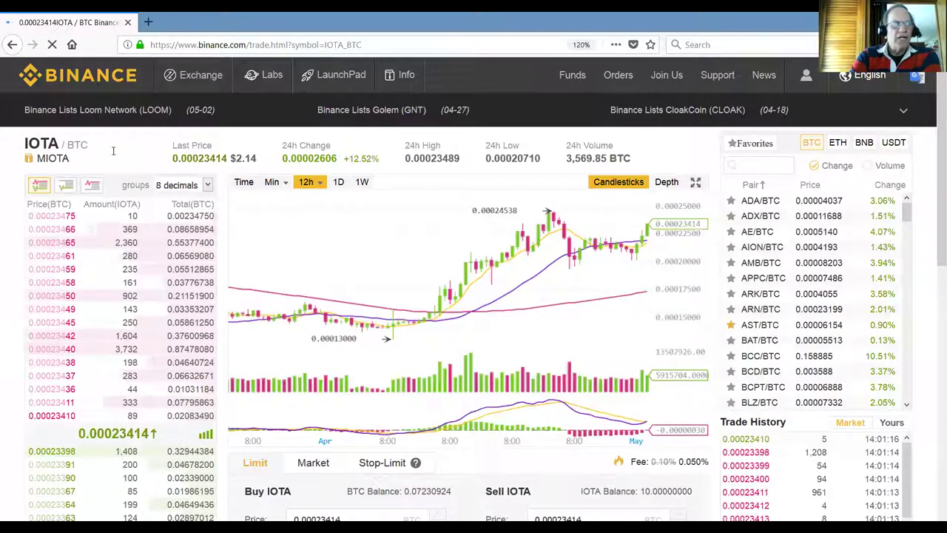
# - Replace the IOTA sell price with the copied signal target 0.000243360
pyautogui.scroll(-5, 933, 338)
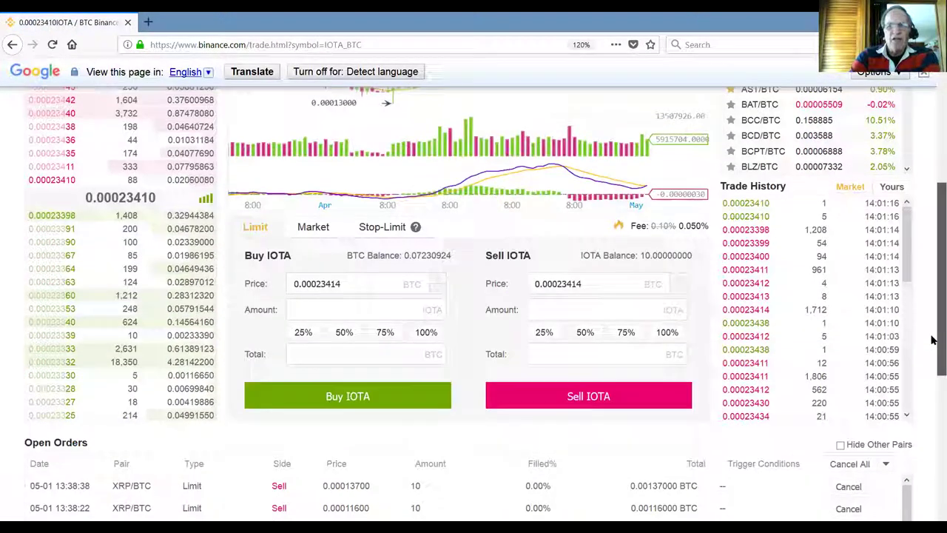
pyautogui.scroll(-1, 933, 339)
pyautogui.click(587, 201)
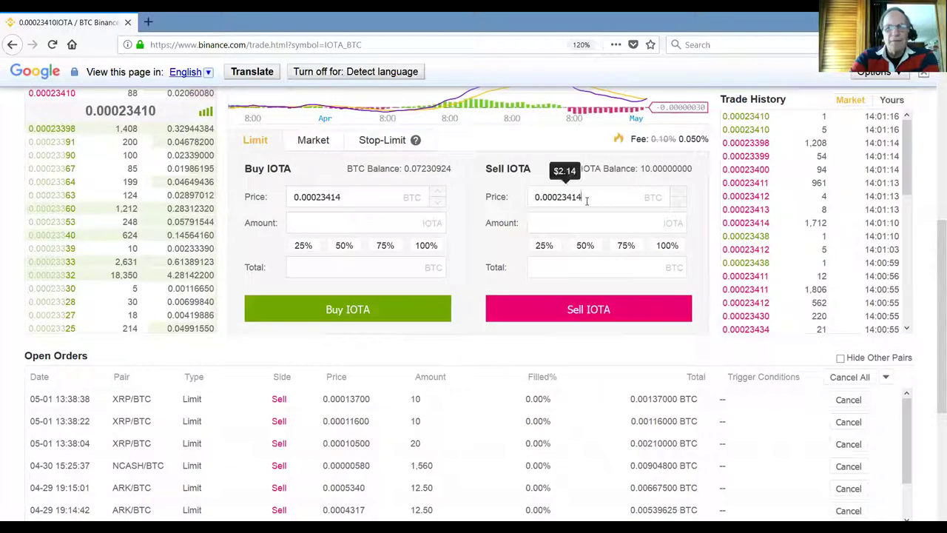
pyautogui.moveTo(585, 201); pyautogui.dragTo(522, 197)
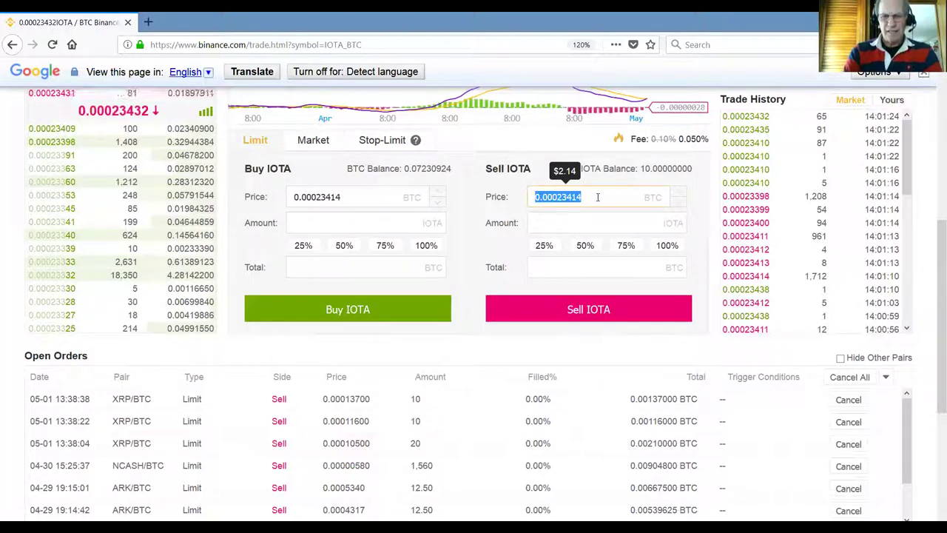
pyautogui.moveTo(596, 197); pyautogui.dragTo(494, 204)
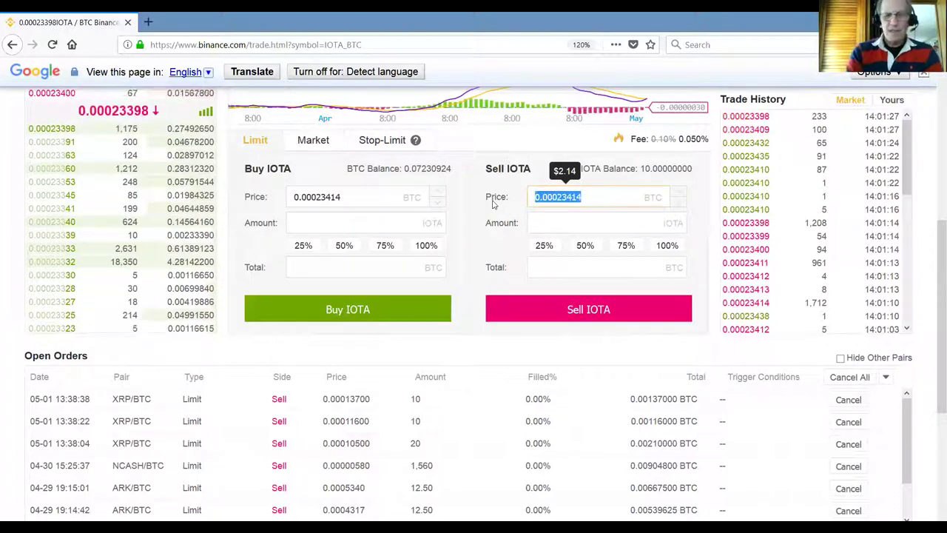
pyautogui.press('BackSpace')
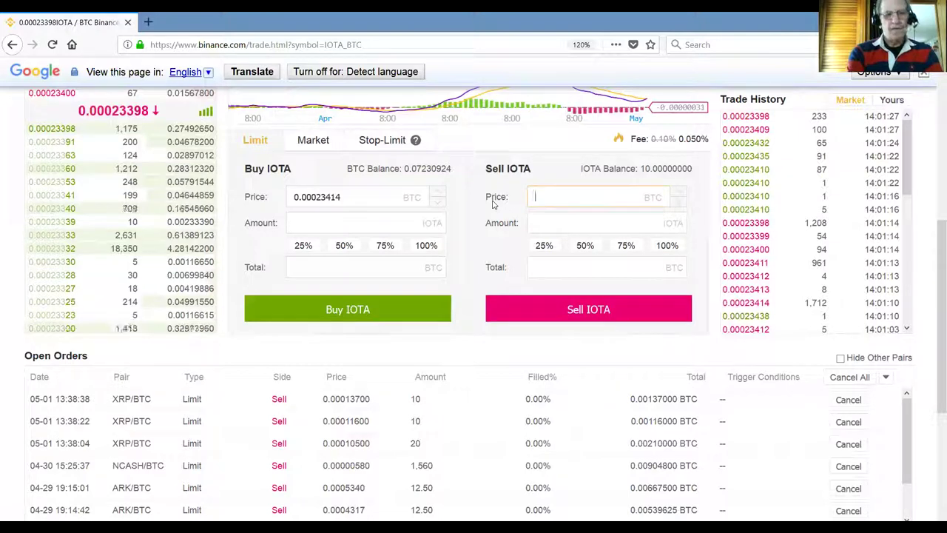
pyautogui.rightClick(558, 200)
pyautogui.click(575, 248)
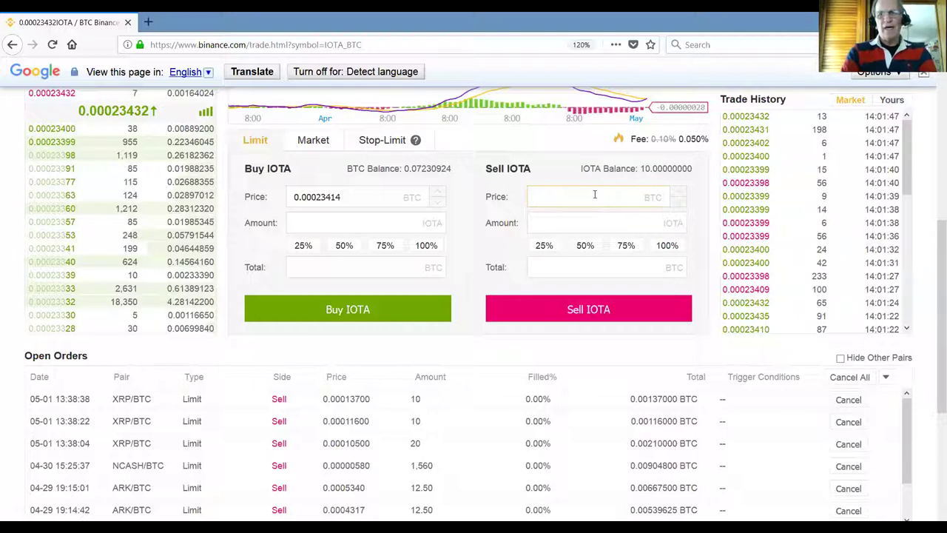
# - Enter sell price .00025272, sell half the IOTA balance, and submit the limit sell
pyautogui.rightClick(592, 197)
pyautogui.click(569, 200)
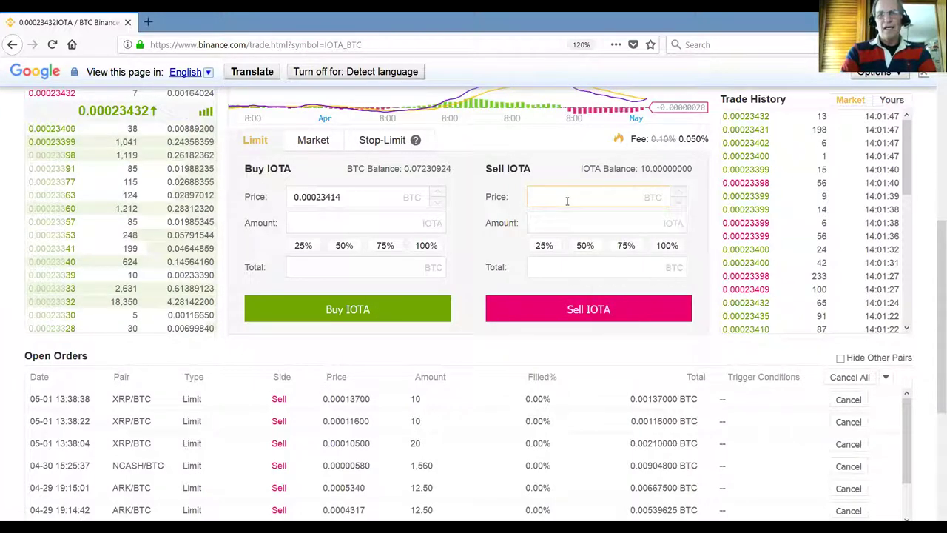
pyautogui.write('.000')
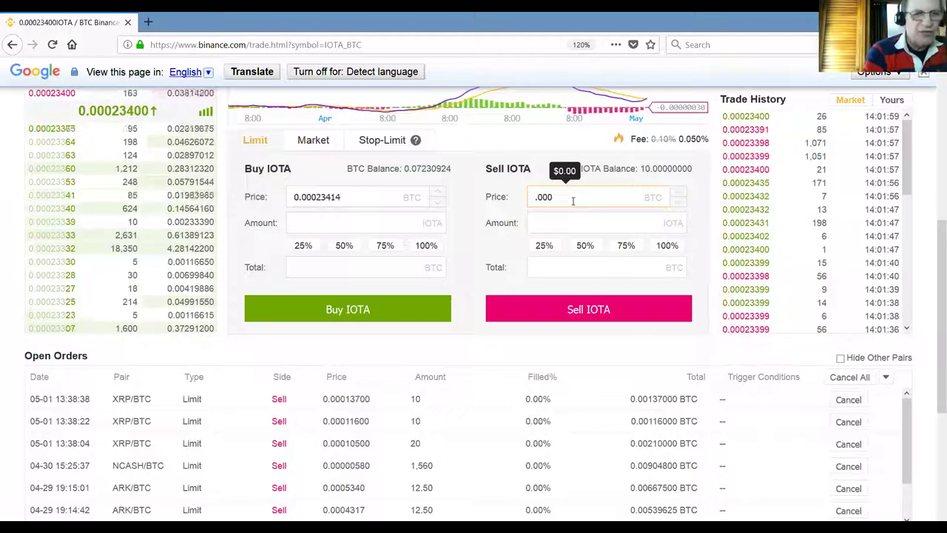
pyautogui.write('25')
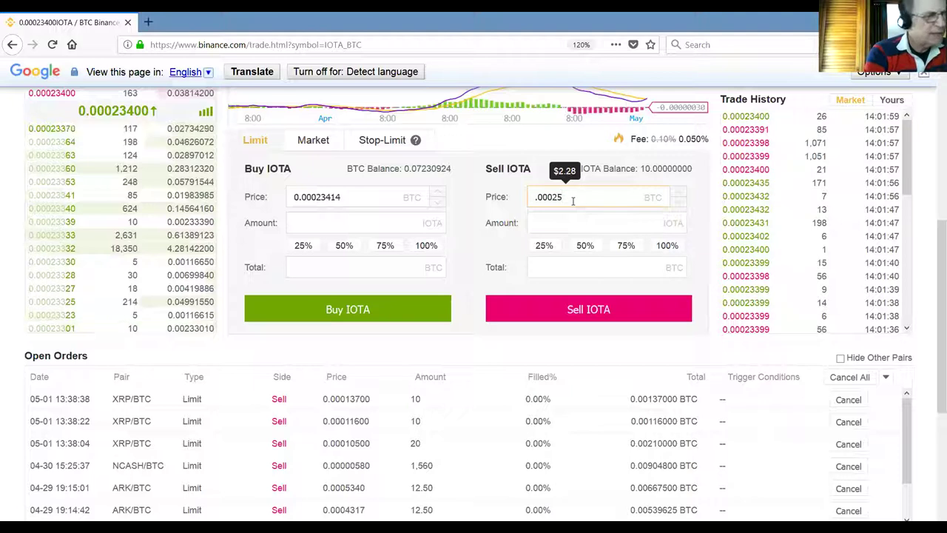
pyautogui.write('27')
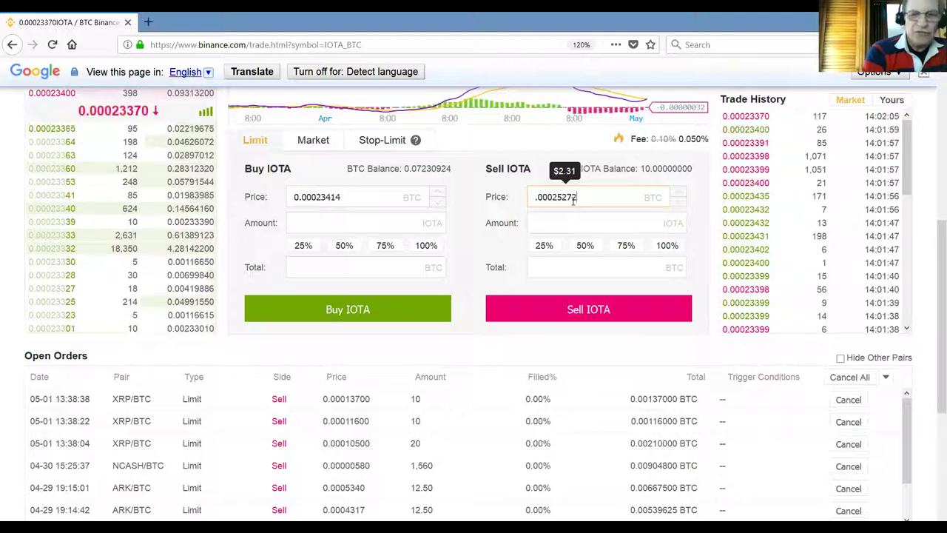
pyautogui.write('2')
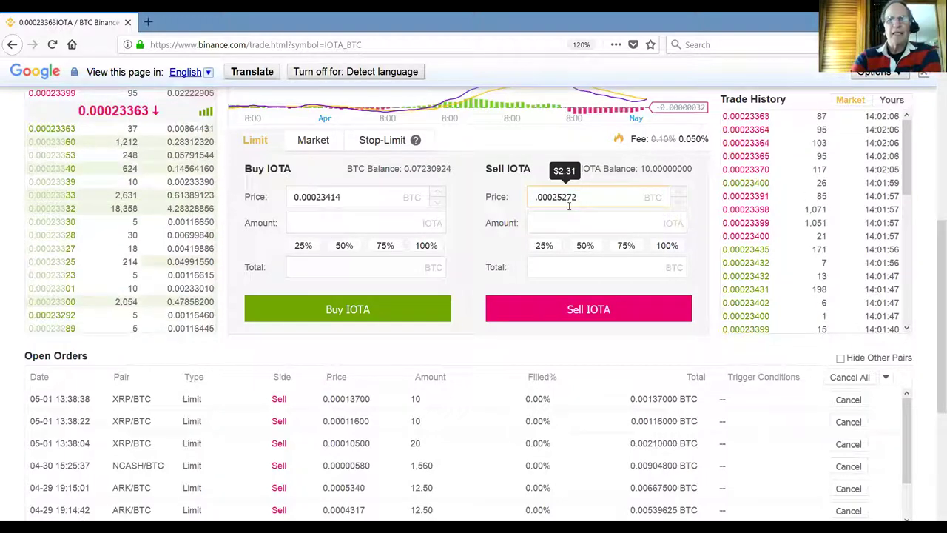
pyautogui.click(560, 219)
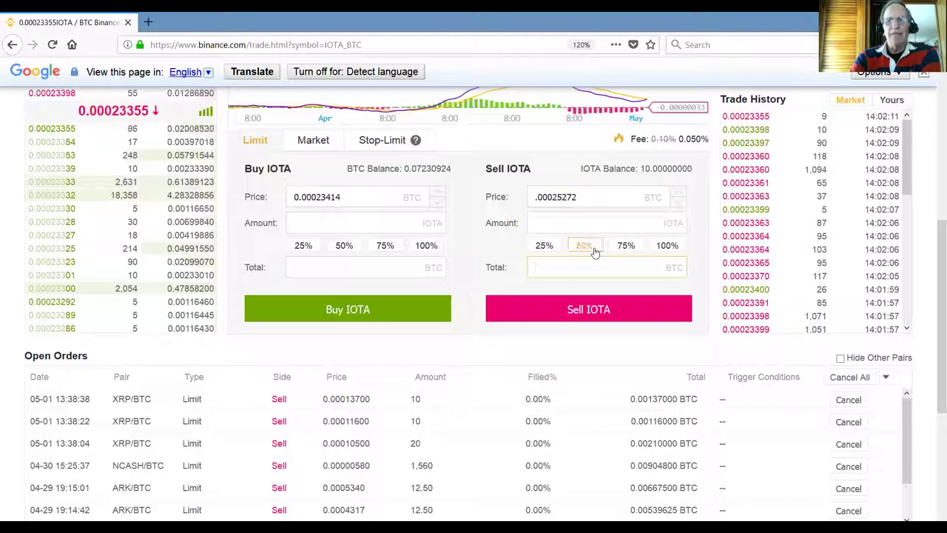
pyautogui.click(588, 249)
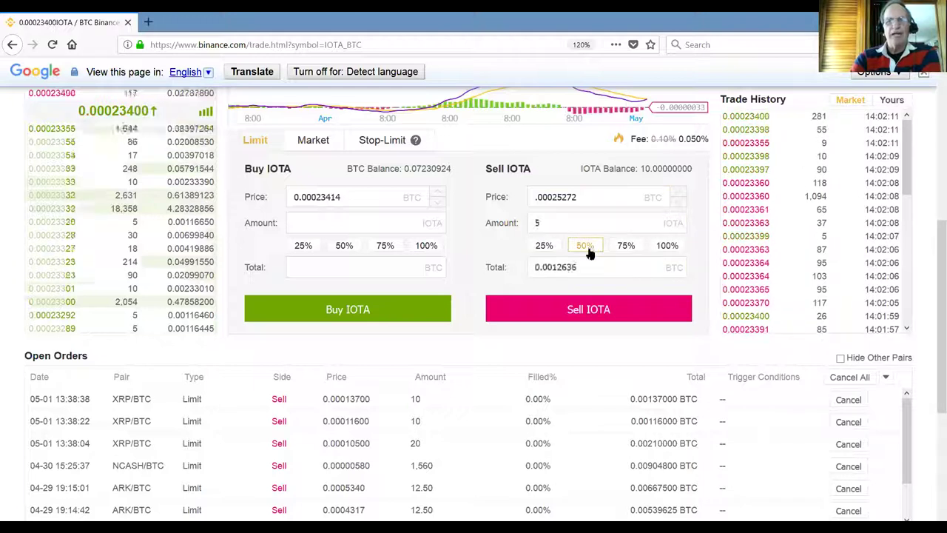
pyautogui.click(600, 312)
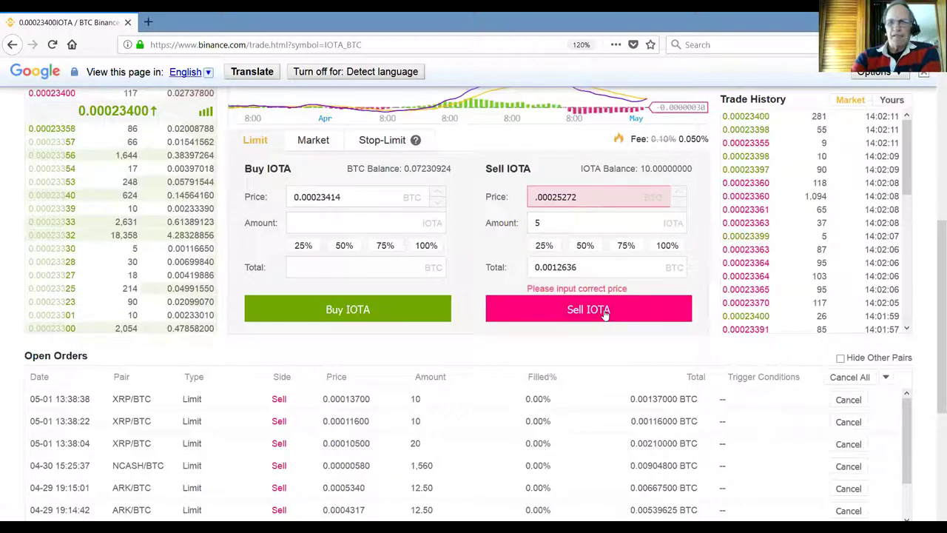
# - Re-enter the 5 IOTA amount, trim the price's last digit, and resubmit the sell
pyautogui.click(589, 199)
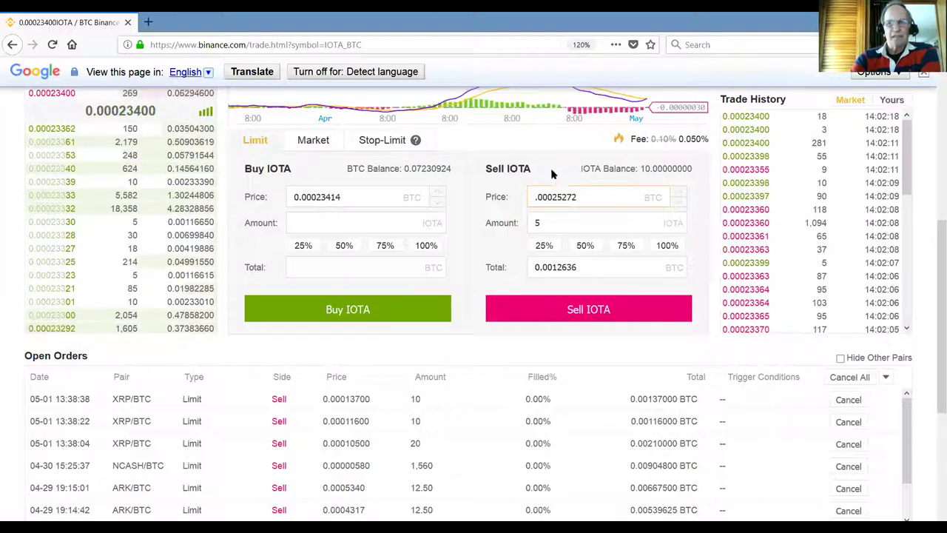
pyautogui.click(569, 223)
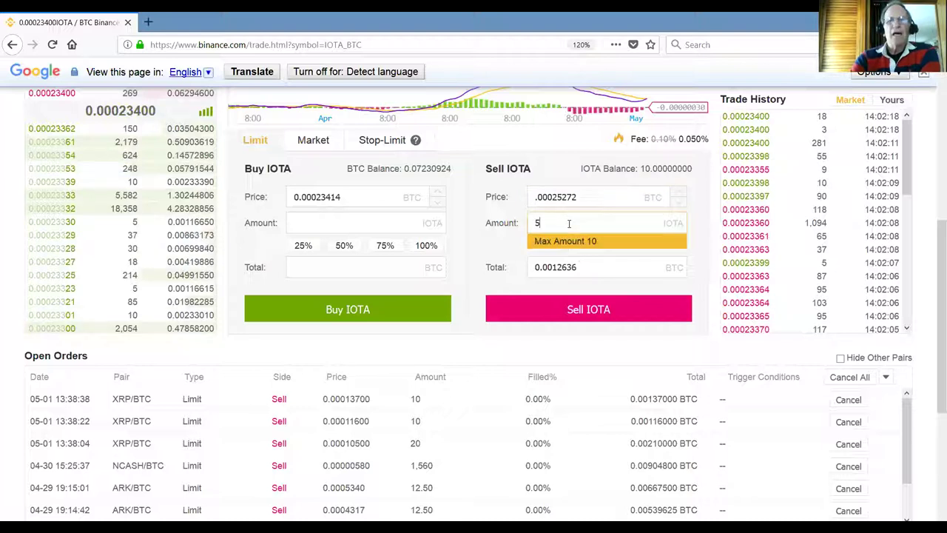
pyautogui.click(595, 271)
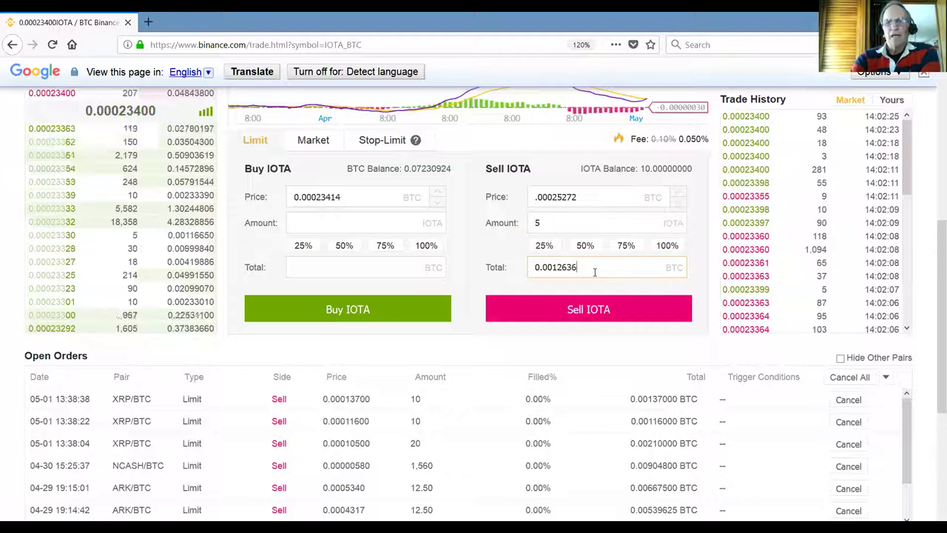
pyautogui.click(592, 310)
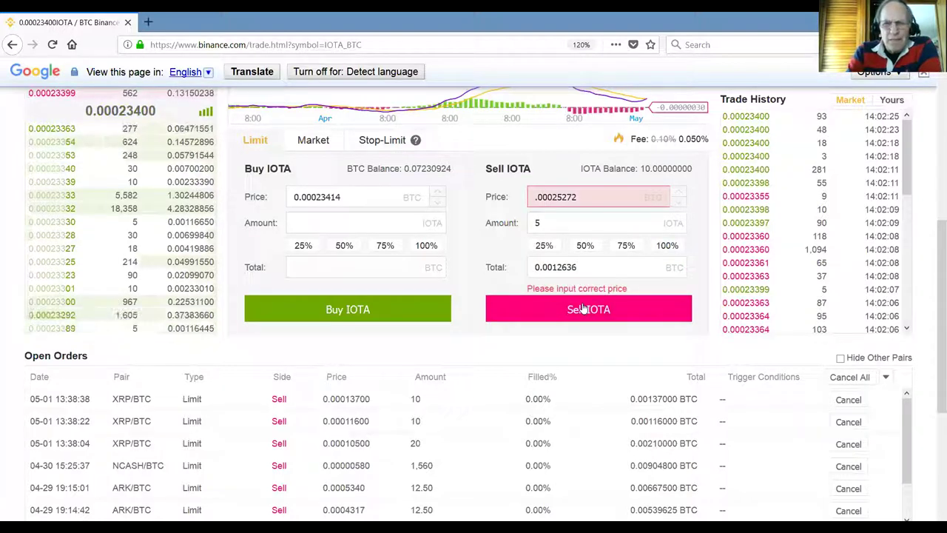
pyautogui.click(586, 196)
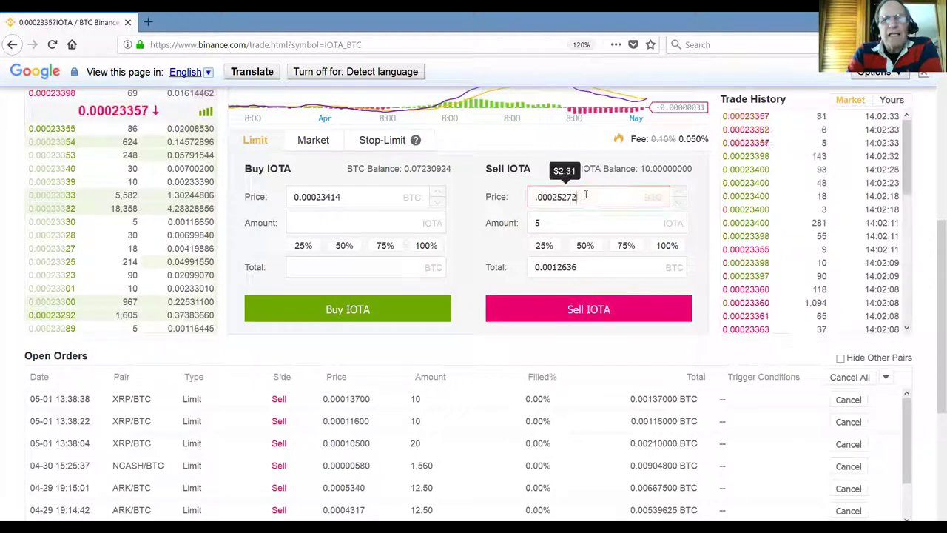
pyautogui.press('BackSpace')
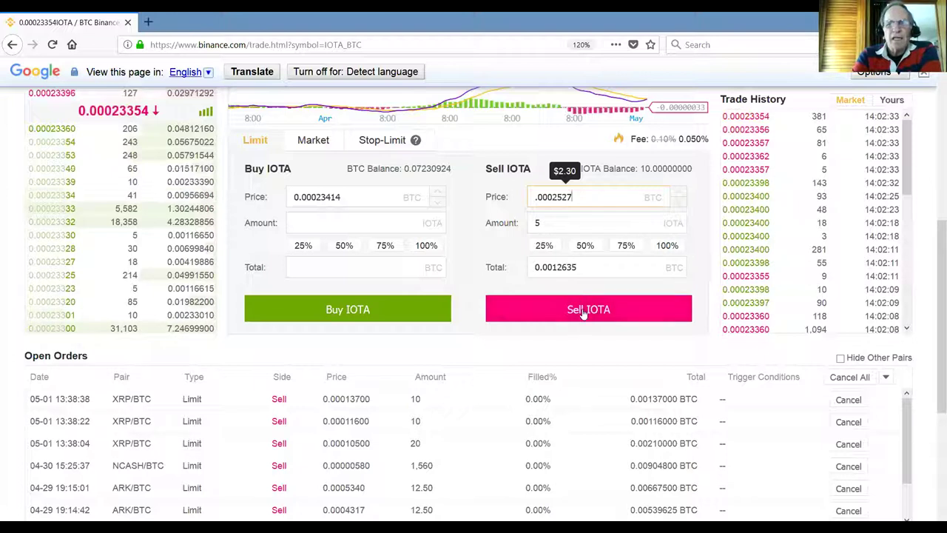
pyautogui.click(583, 311)
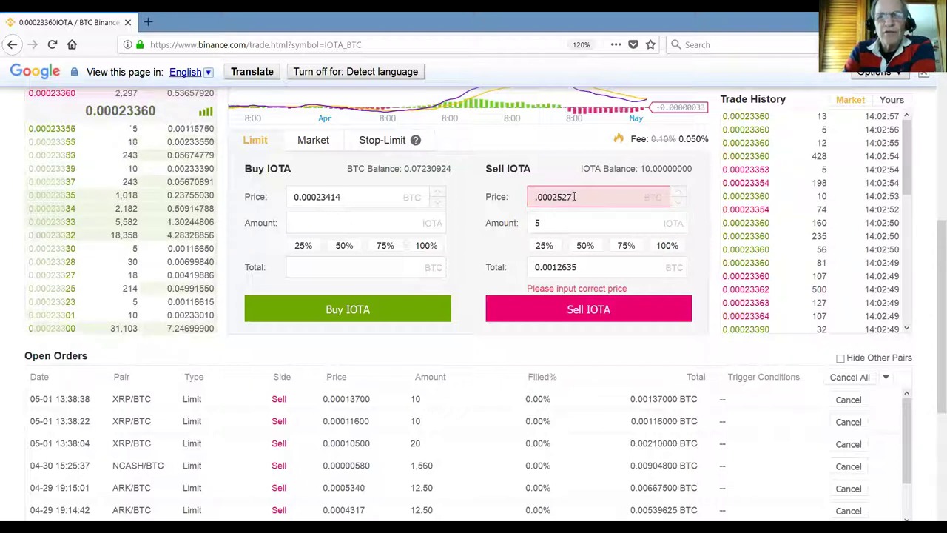
# - Trim another digit off the sell price and retry the rejected order
pyautogui.click(575, 196)
pyautogui.write('2')
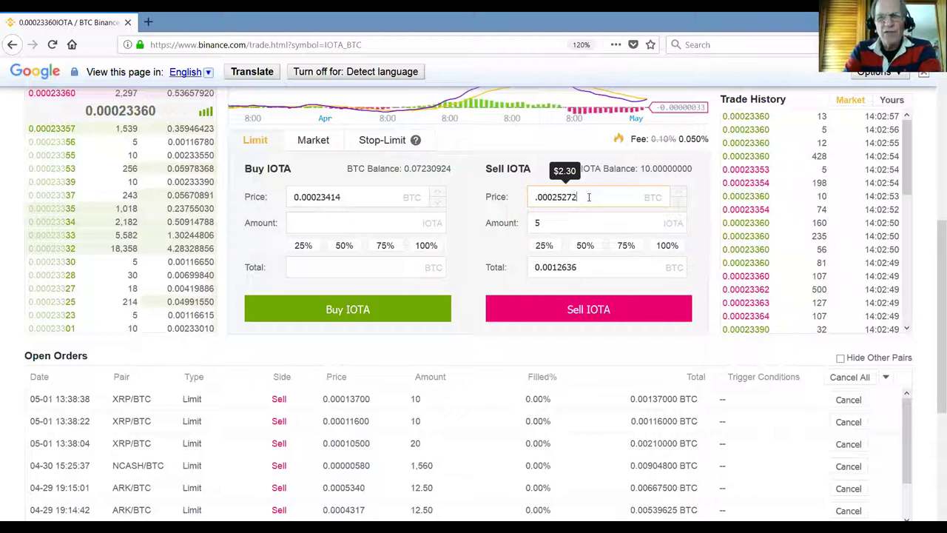
pyautogui.click(599, 312)
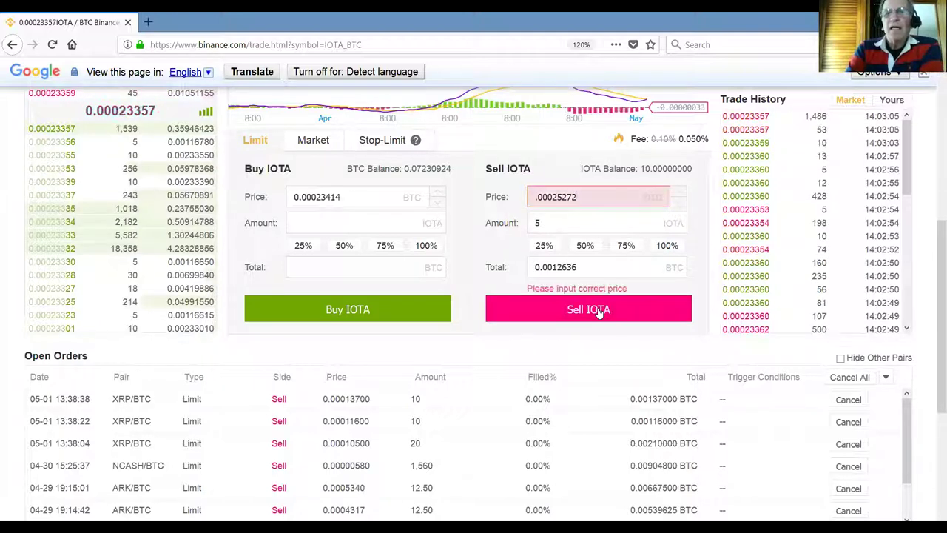
pyautogui.click(629, 198)
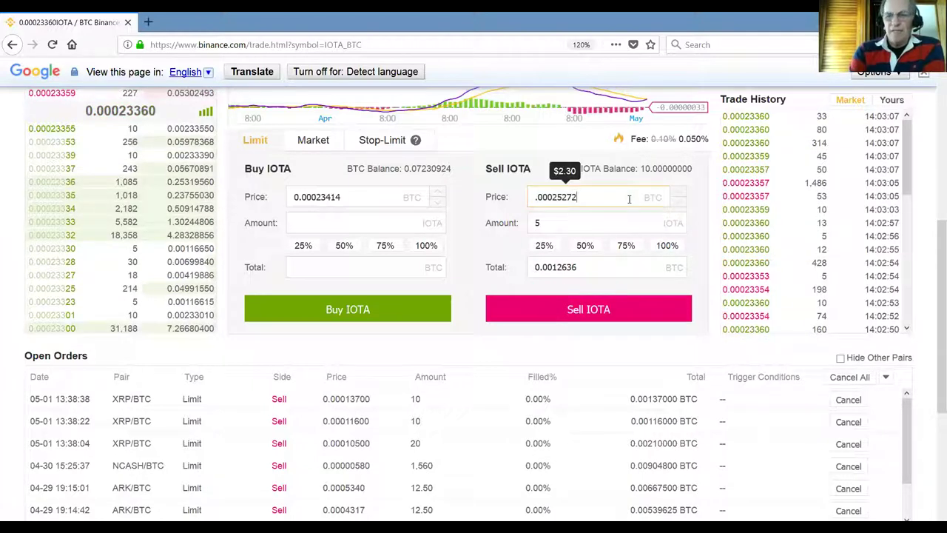
pyautogui.press('BackSpace')
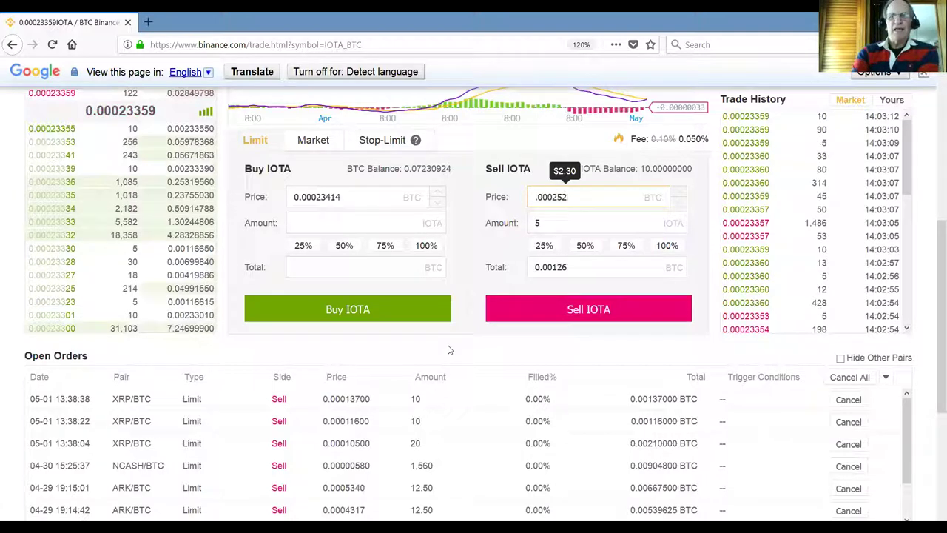
pyautogui.click(603, 315)
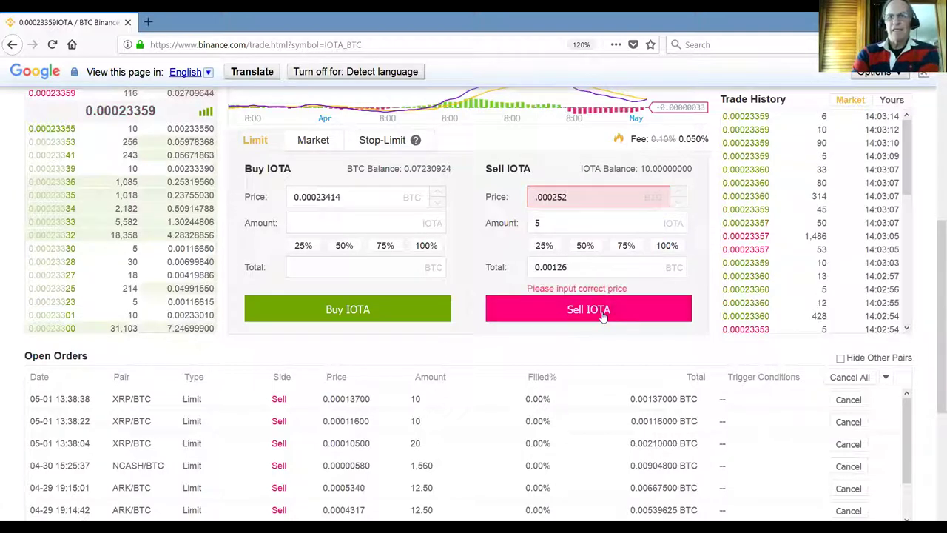
pyautogui.click(576, 197)
# - Shorten the sell price, append 00 to make .00025200, and resubmit the 5 IOTA sell
pyautogui.press('BackSpace')
pyautogui.press('BackSpace')
pyautogui.press('BackSpace')
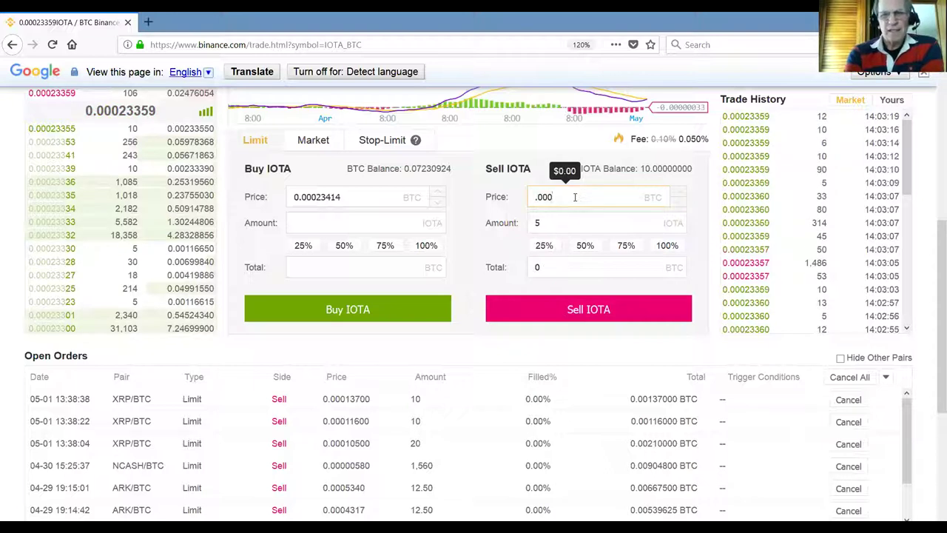
pyautogui.press('BackSpace')
pyautogui.press('BackSpace')
pyautogui.write('252')
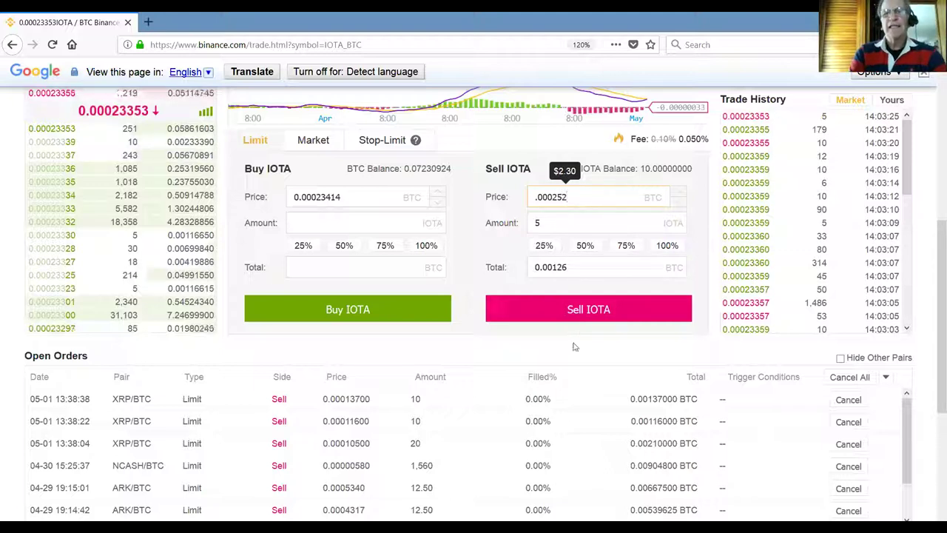
pyautogui.click(591, 308)
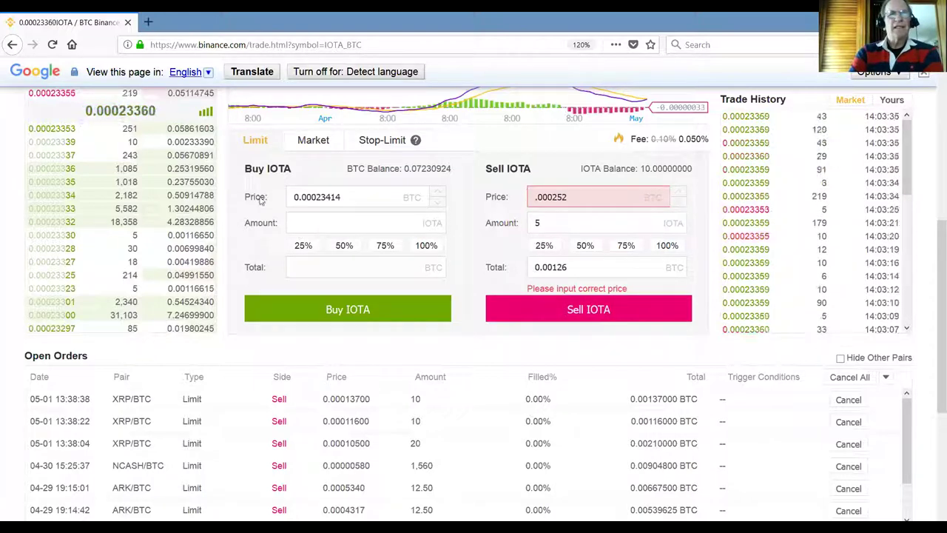
pyautogui.click(572, 196)
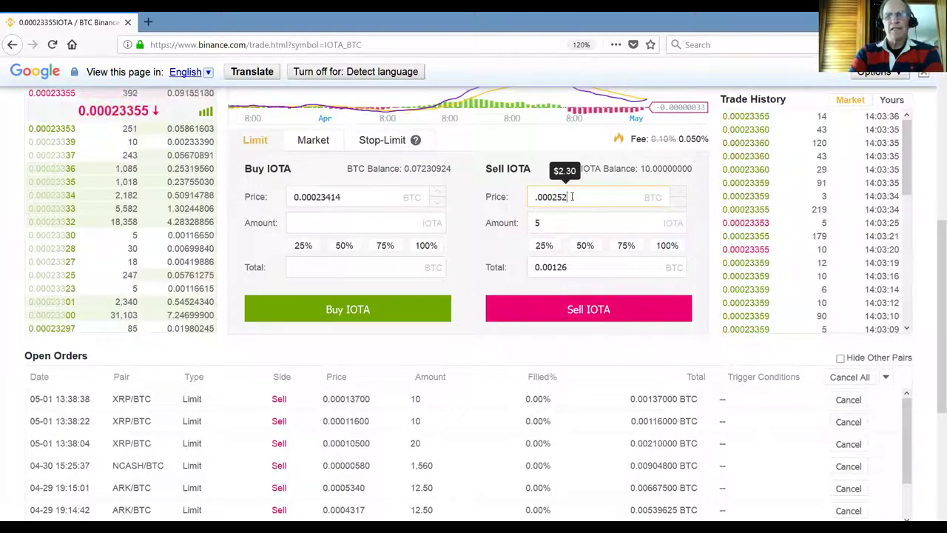
pyautogui.write('00')
pyautogui.click(598, 304)
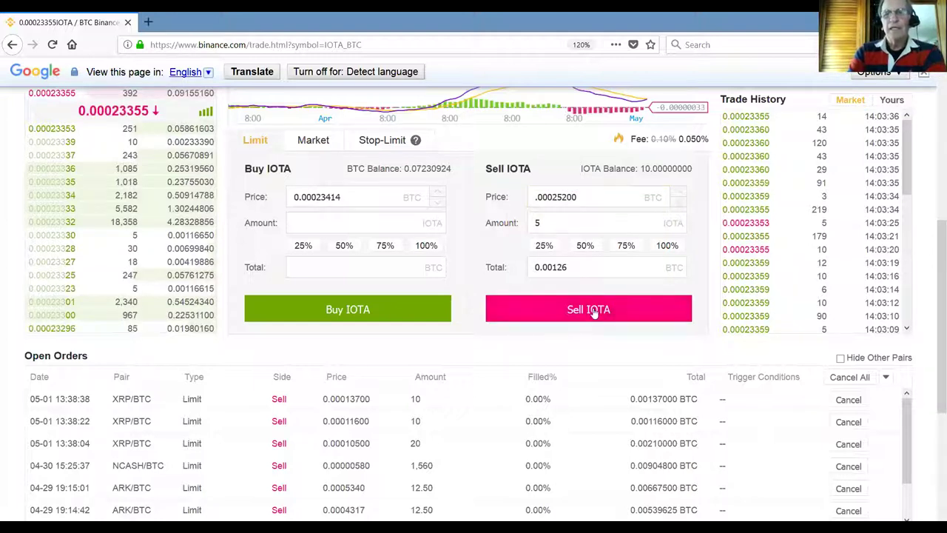
pyautogui.click(594, 310)
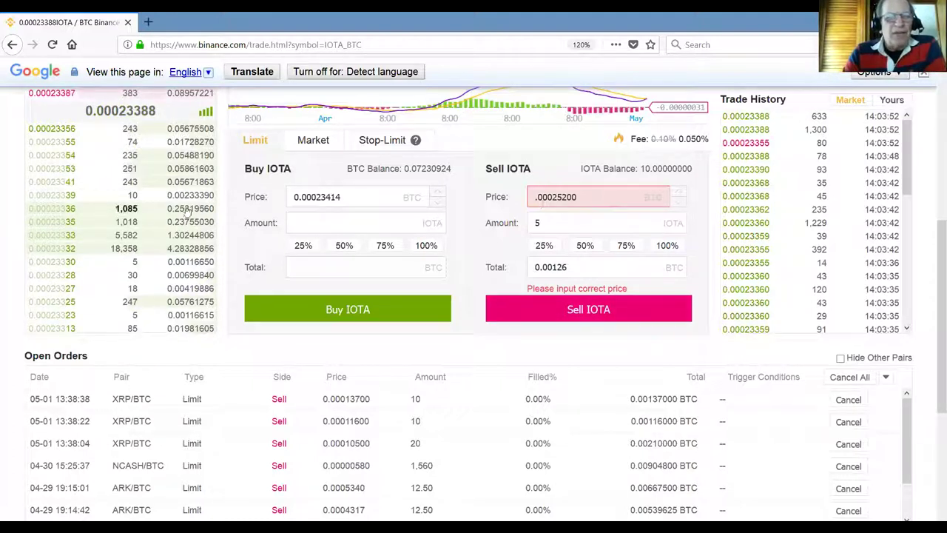
pyautogui.scroll(5, 932, 193)
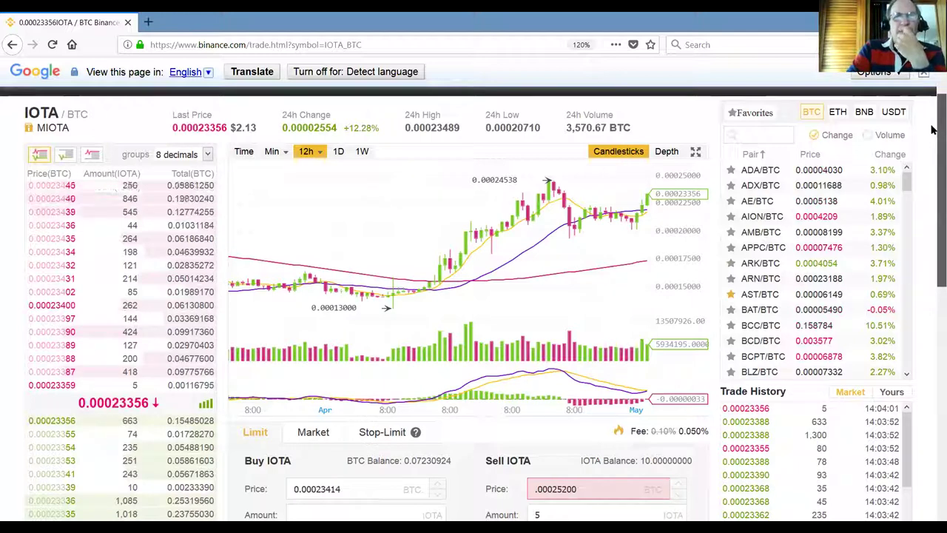
# - Scroll to Open Orders and 24h history, then retry the .00025200 sell
pyautogui.scroll(-3, 932, 178)
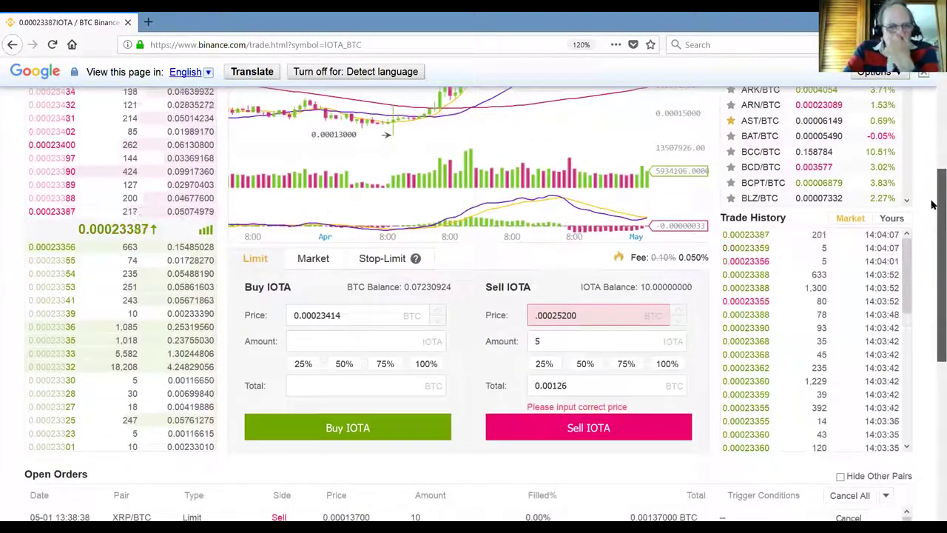
pyautogui.moveTo(932, 205); pyautogui.dragTo(932, 292)
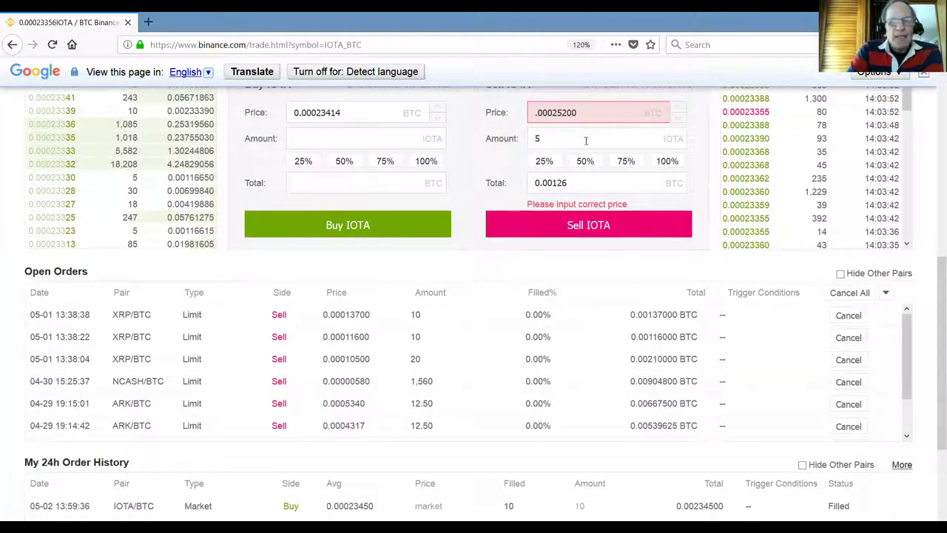
pyautogui.click(611, 116)
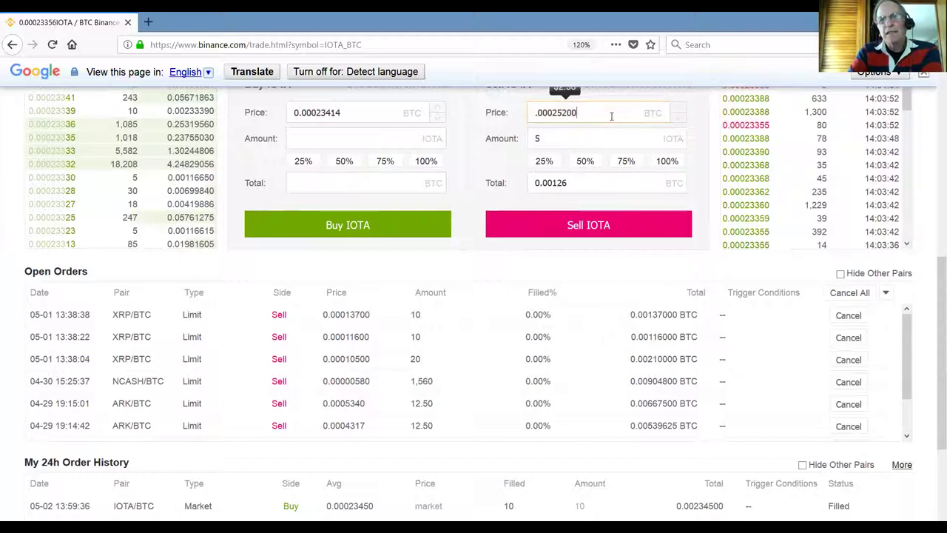
pyautogui.click(599, 233)
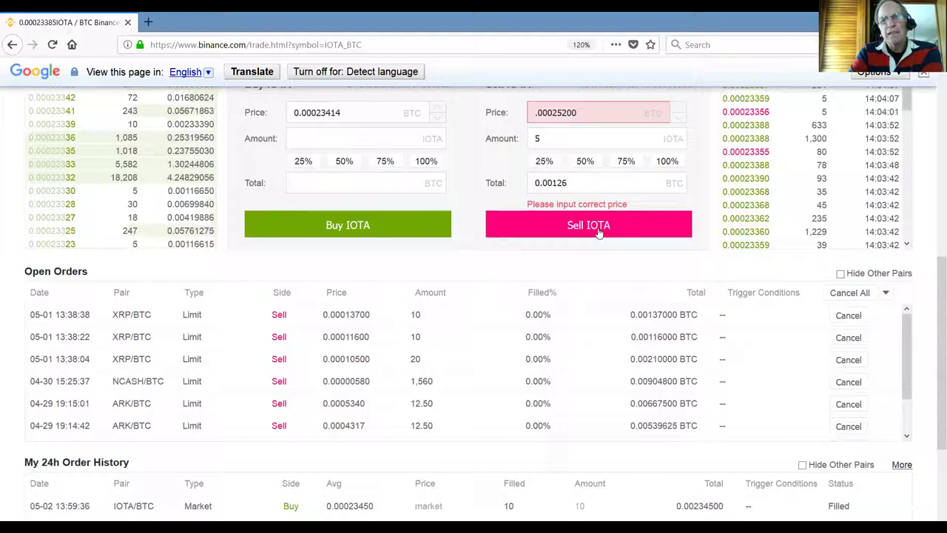
# - Fix the sell price to 0.00025272 for 5 IOTA, totalling 0.0012636 BTC
pyautogui.click(586, 112)
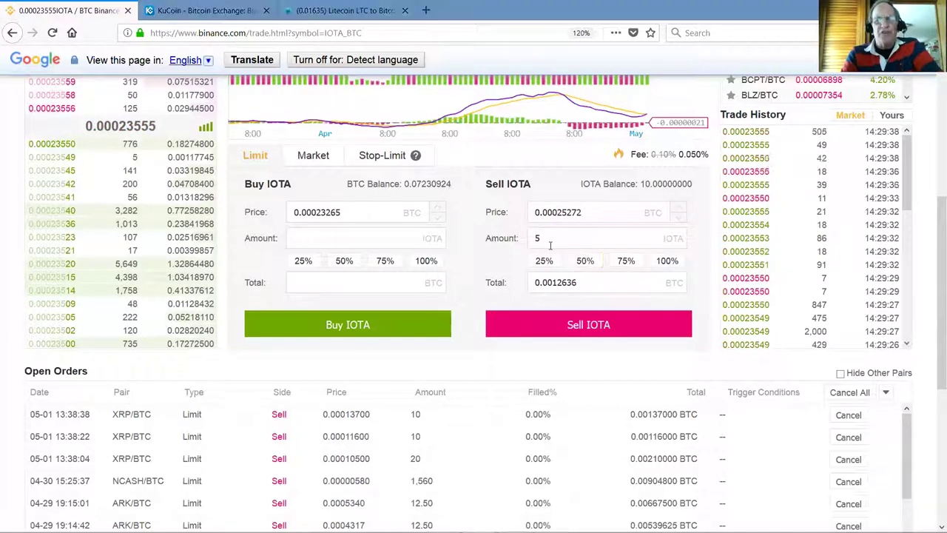
# - Place the 5 IOTA sell at 0.00025272, then change the price to 0.00025227
pyautogui.click(600, 324)
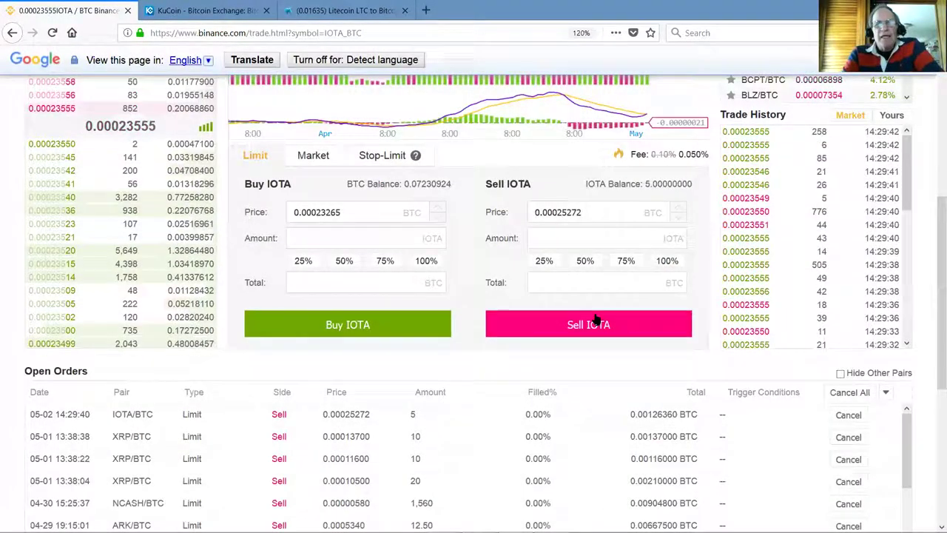
pyautogui.doubleClick(587, 212)
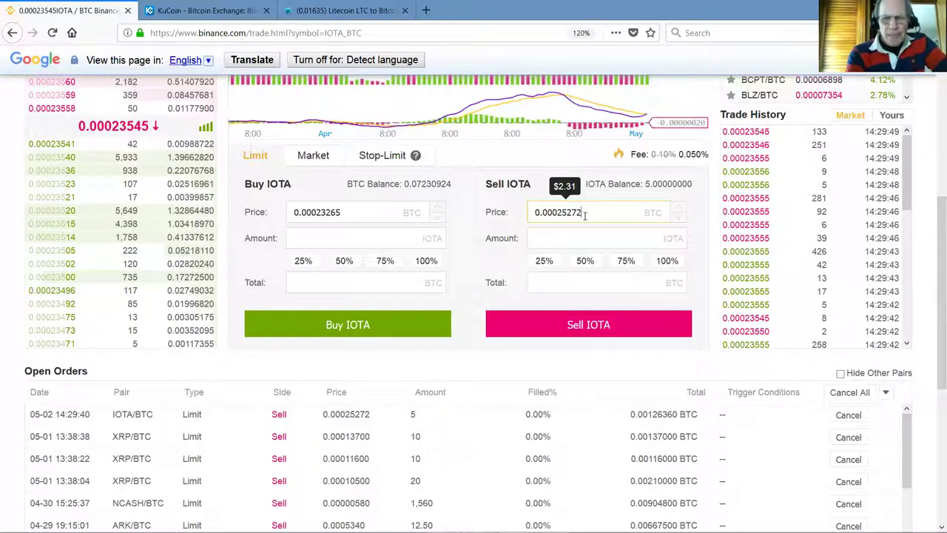
pyautogui.press('BackSpace')
pyautogui.press('BackSpace')
pyautogui.press('BackSpace')
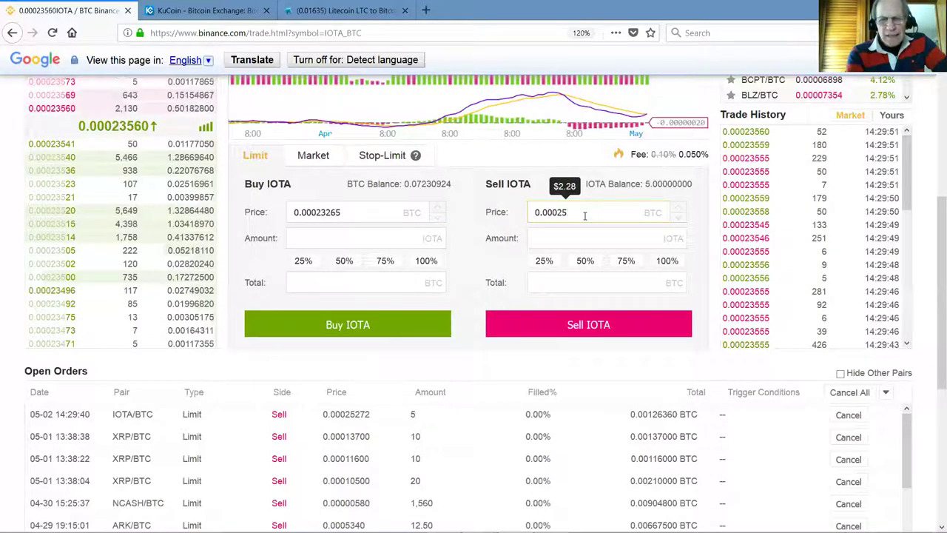
pyautogui.write('227')
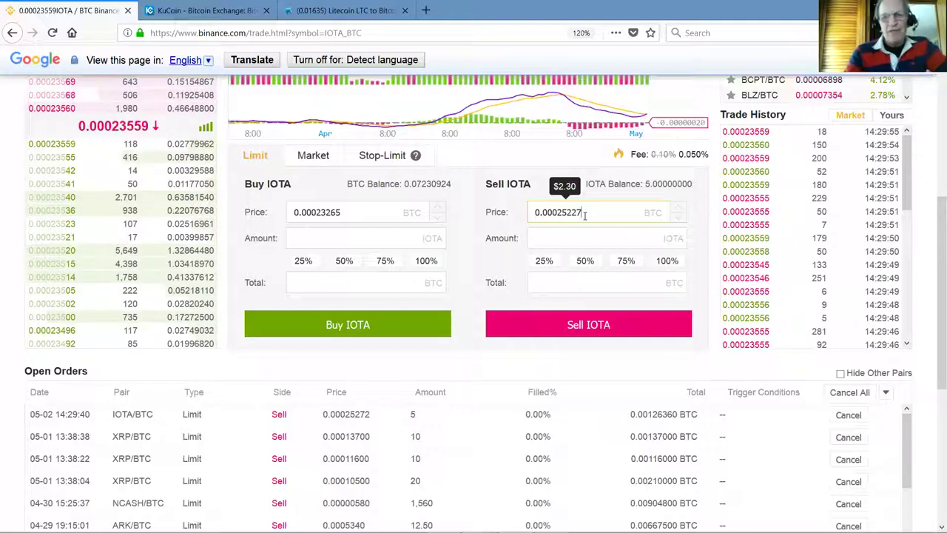
# - Set the amount to 100% of remaining IOTA and place the second sell order
pyautogui.click(614, 237)
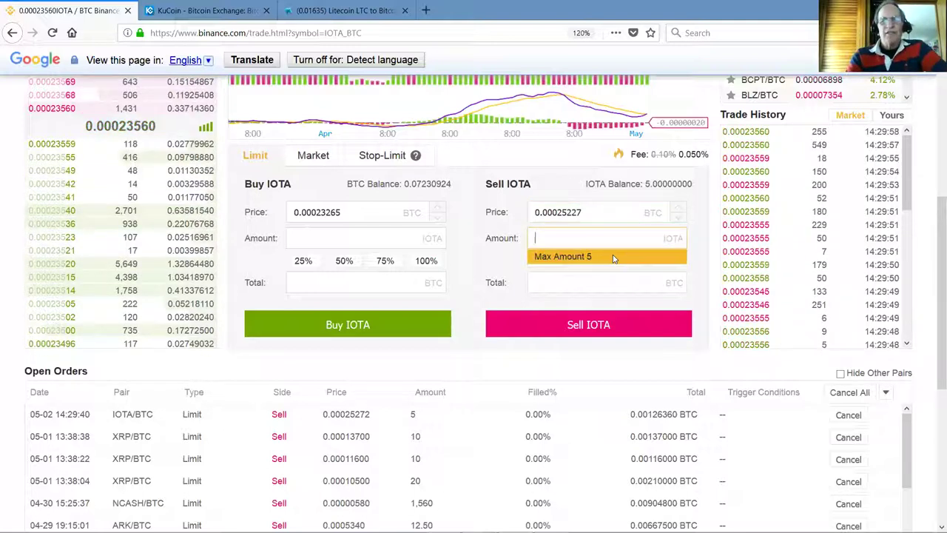
pyautogui.click(614, 263)
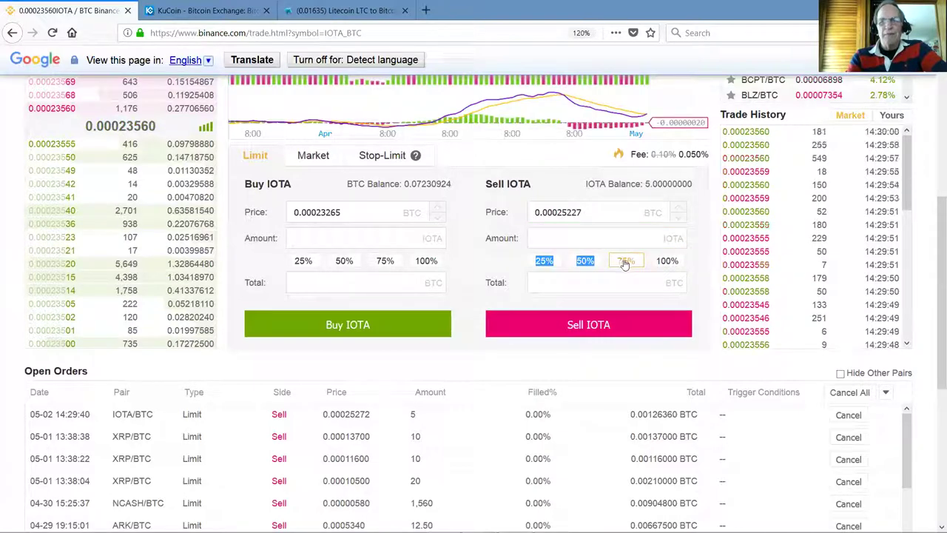
pyautogui.click(664, 264)
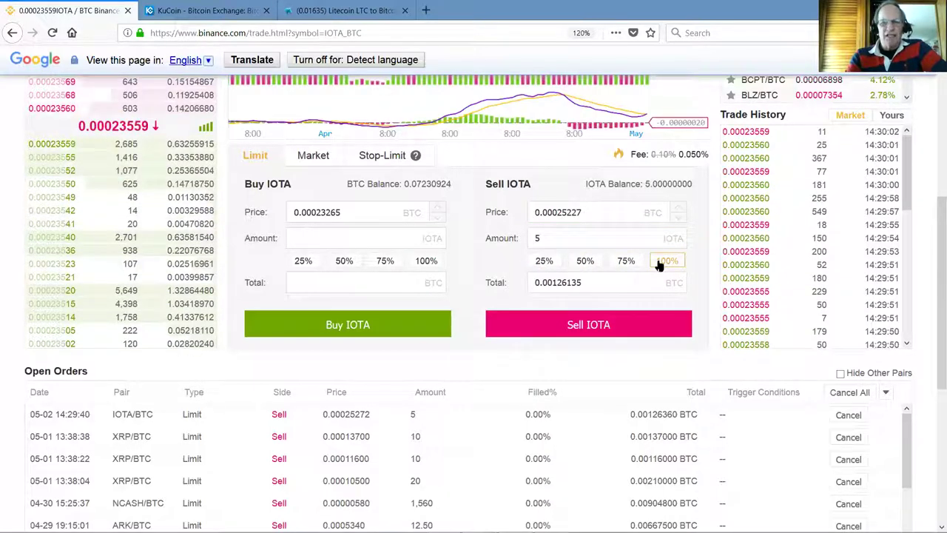
pyautogui.click(572, 327)
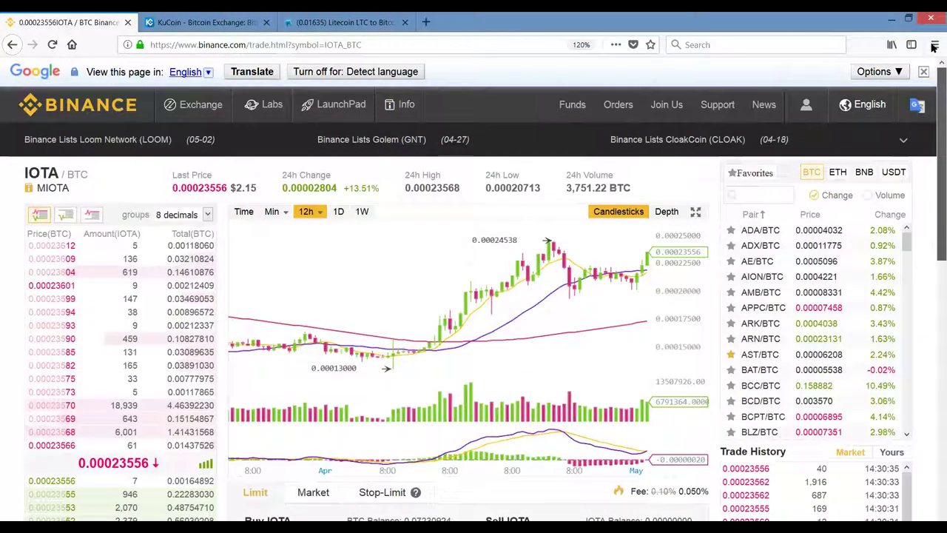
pyautogui.moveTo(572, 104)
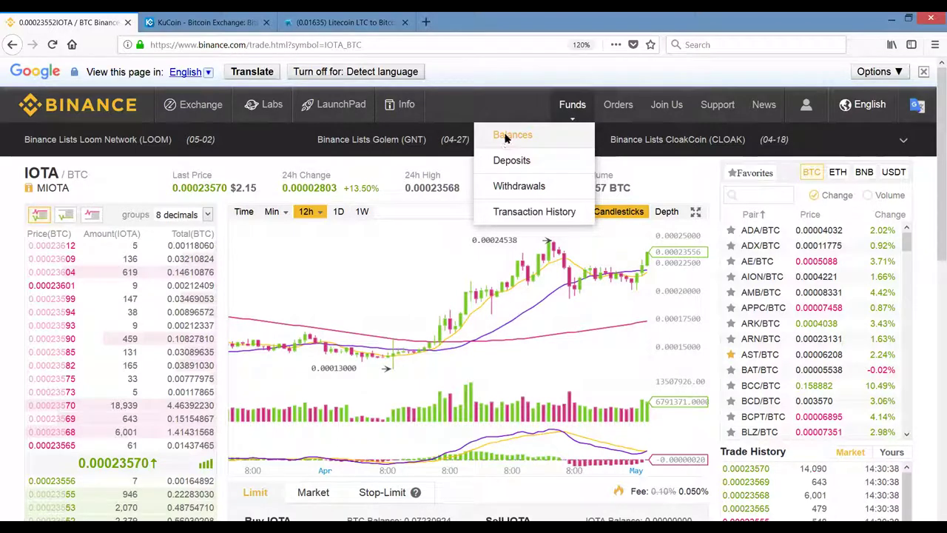
# - Open the Funds > Balances page, which shows all 10 IOTA locked in orders
pyautogui.click(506, 138)
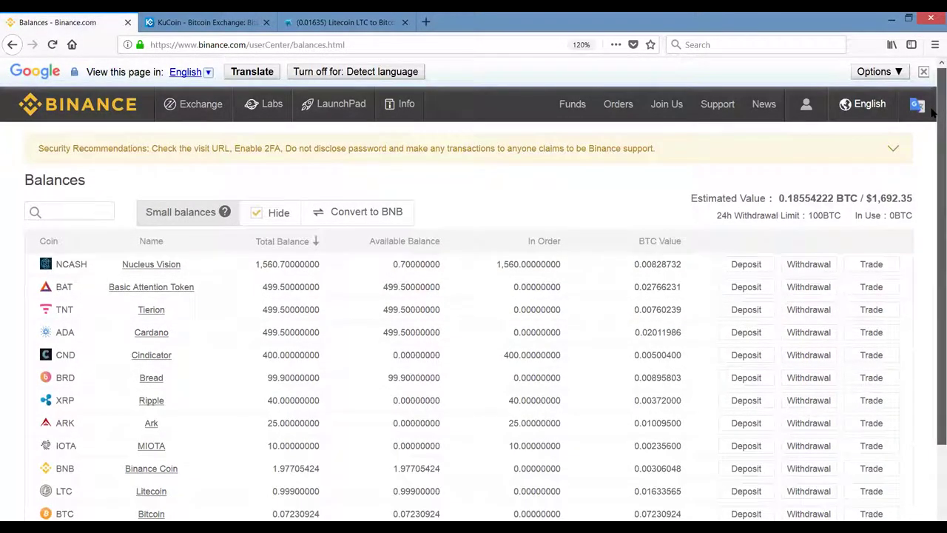
pyautogui.moveTo(932, 108); pyautogui.dragTo(932, 118)
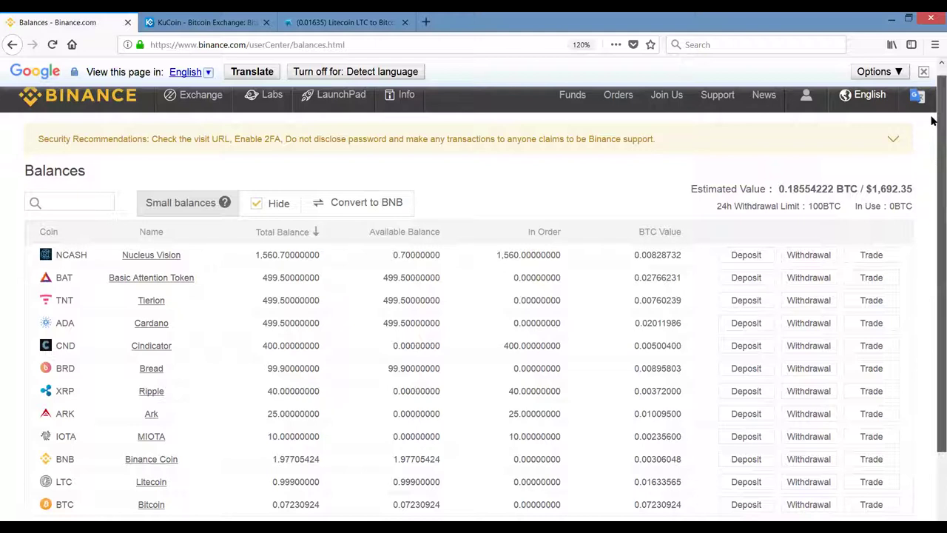
pyautogui.moveTo(933, 120); pyautogui.dragTo(932, 140)
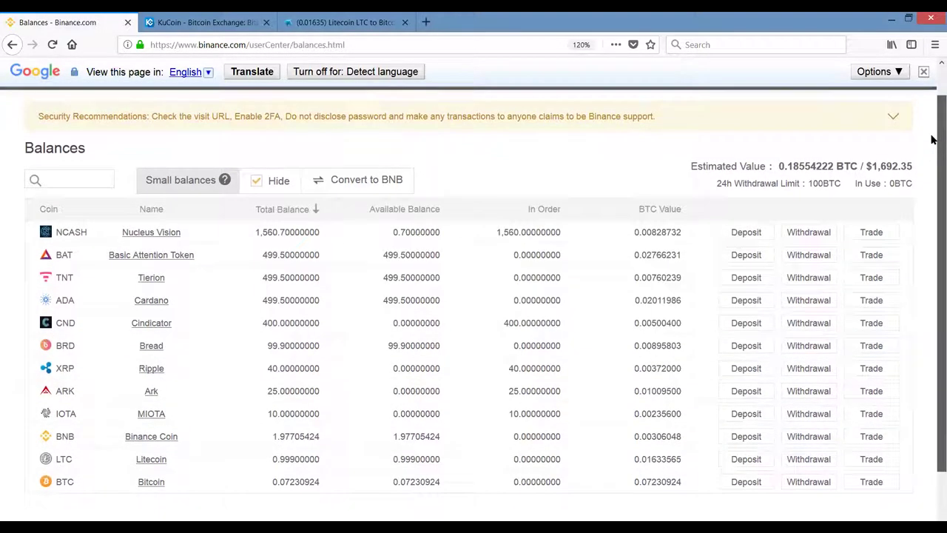
pyautogui.scroll(-2, 932, 137)
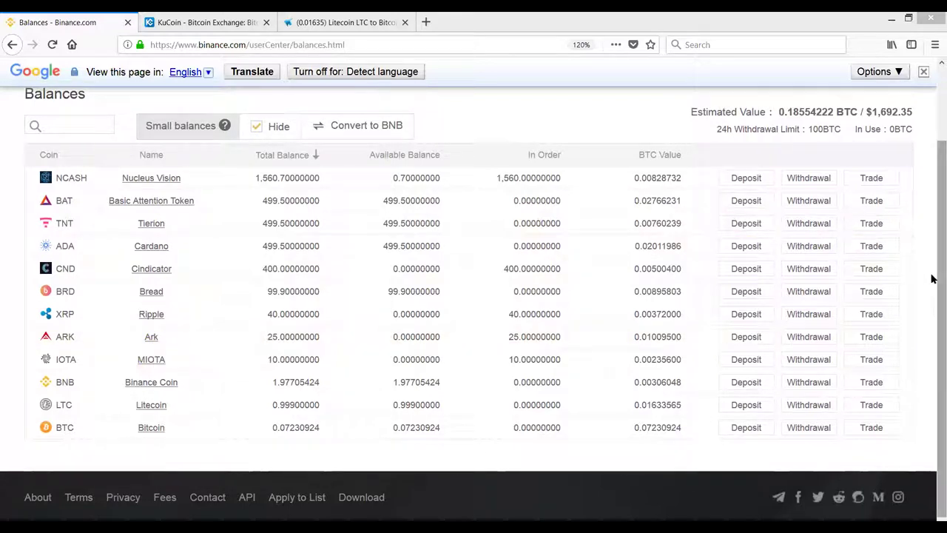
# - Review the Binance balances, then switch to the KuCoin assets overview (about 0.0259 BTC)
pyautogui.scroll(-1, 326, 501)
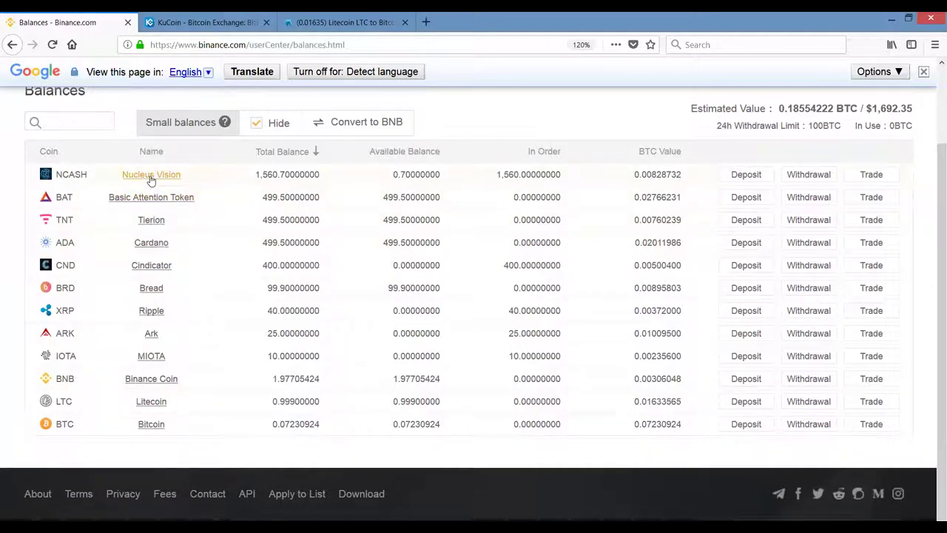
pyautogui.scroll(1, 518, 311)
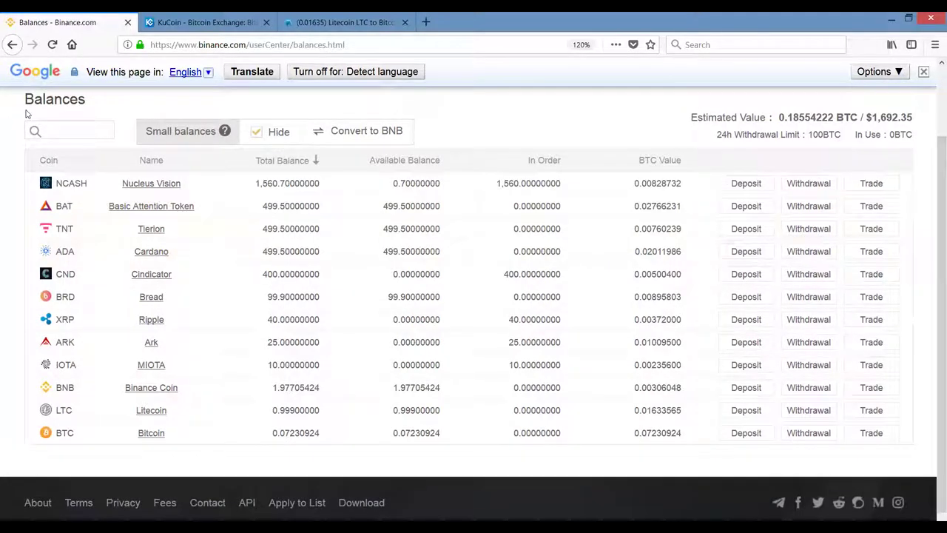
pyautogui.click(203, 23)
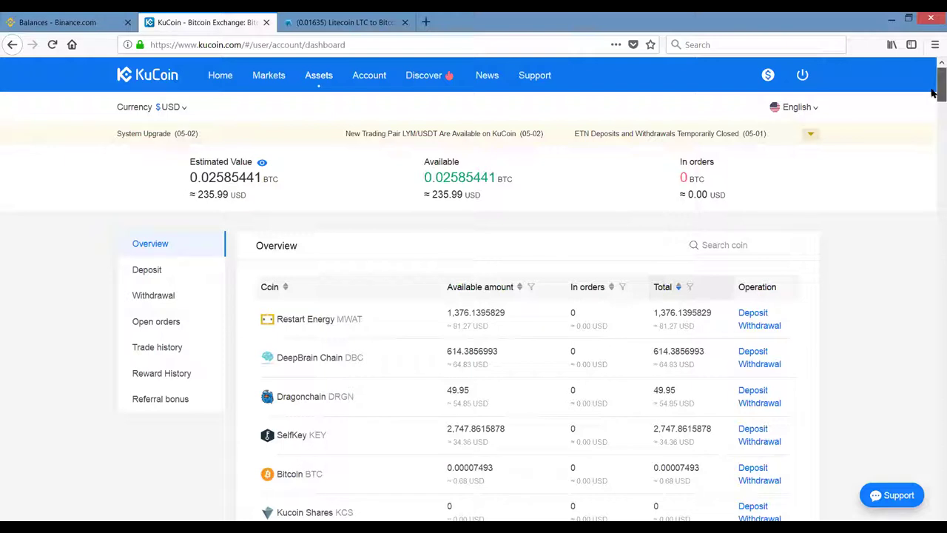
# - Review KuCoin's coin holdings, then switch to the HitBTC LTC/BTC exchange page
pyautogui.scroll(-3, 933, 92)
pyautogui.scroll(3, 933, 92)
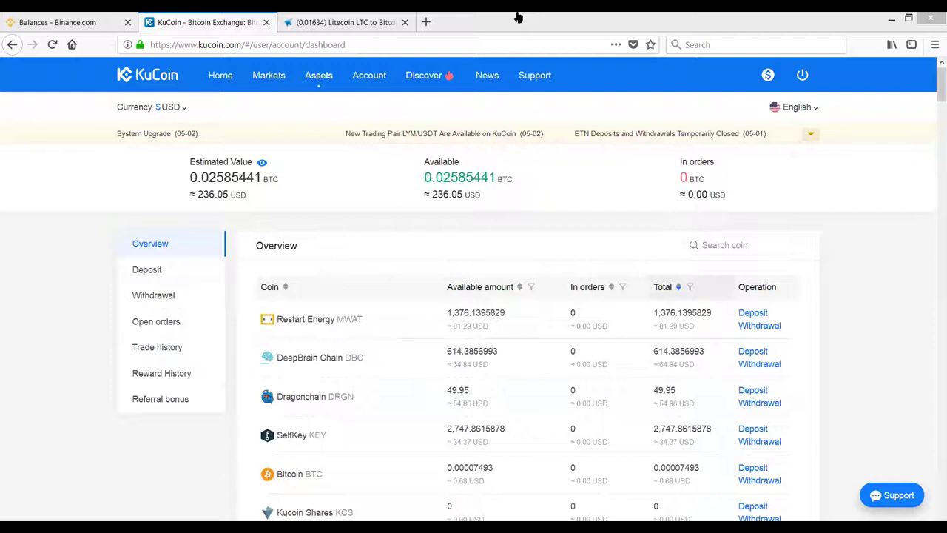
pyautogui.click(355, 24)
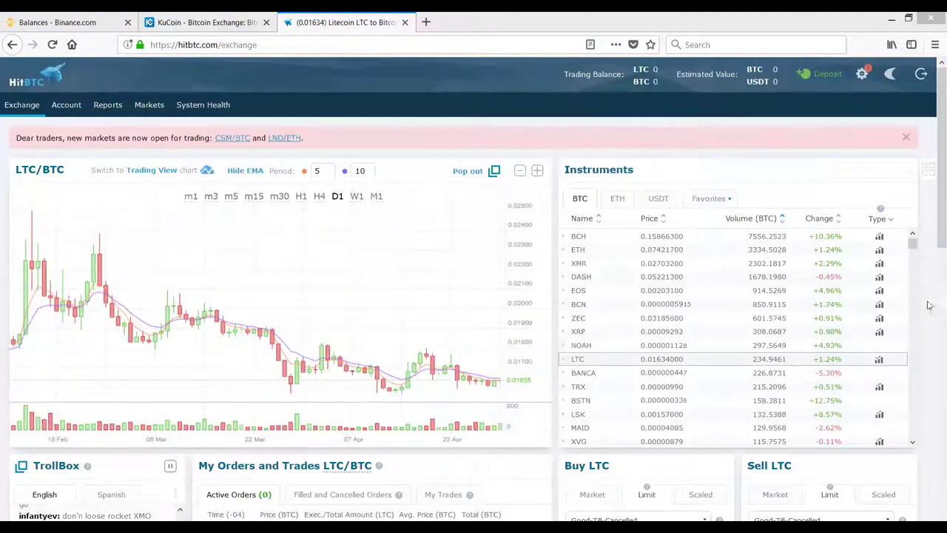
pyautogui.scroll(-1, 932, 181)
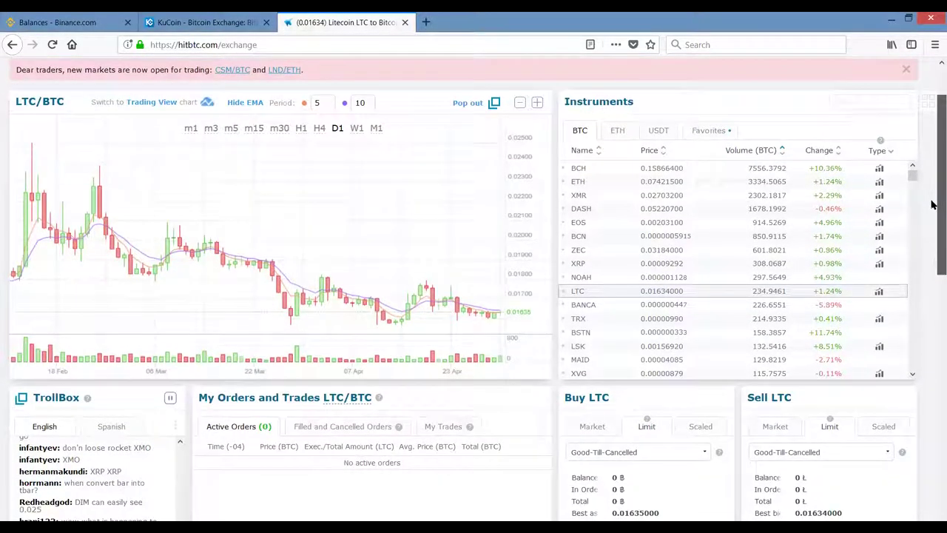
pyautogui.moveTo(931, 187)
pyautogui.mouseDown()
pyautogui.moveTo(932, 287)
pyautogui.moveTo(933, 96)
pyautogui.mouseUp()
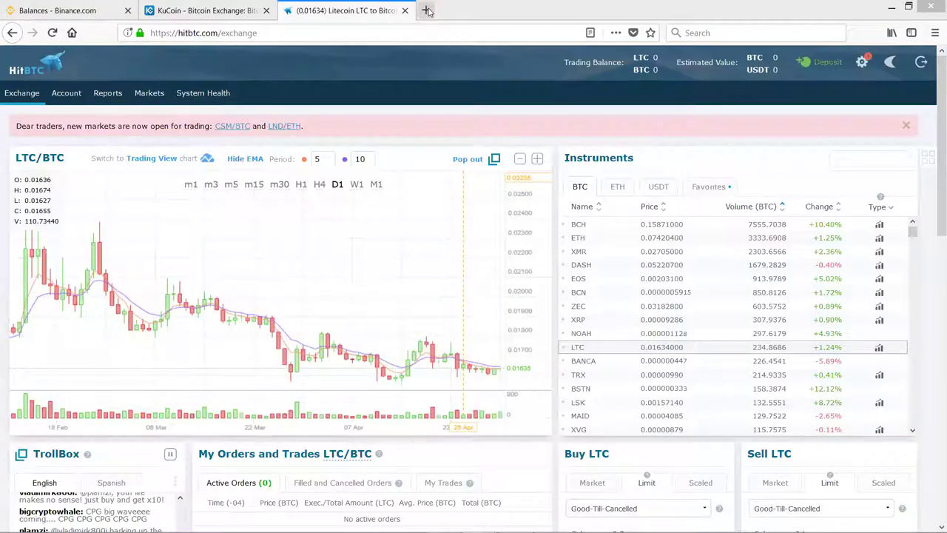
# - Load 3tnetworks.com in a new browser tab and go to its members login page
pyautogui.click(427, 10)
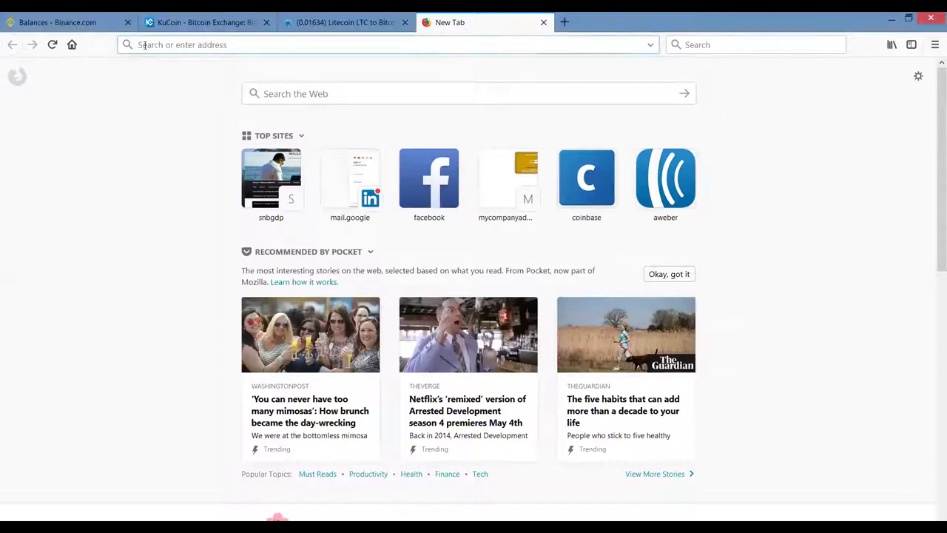
pyautogui.write('3')
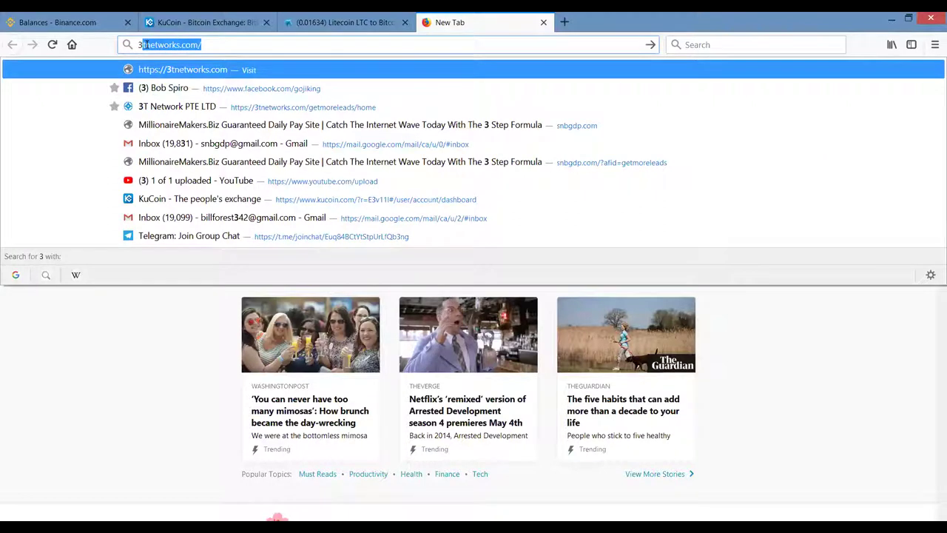
pyautogui.press('Return')
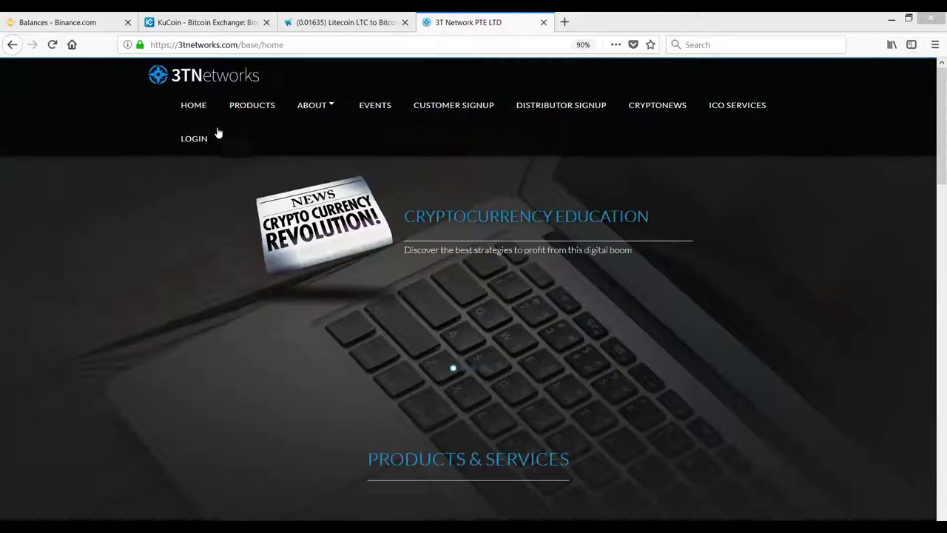
pyautogui.click(194, 140)
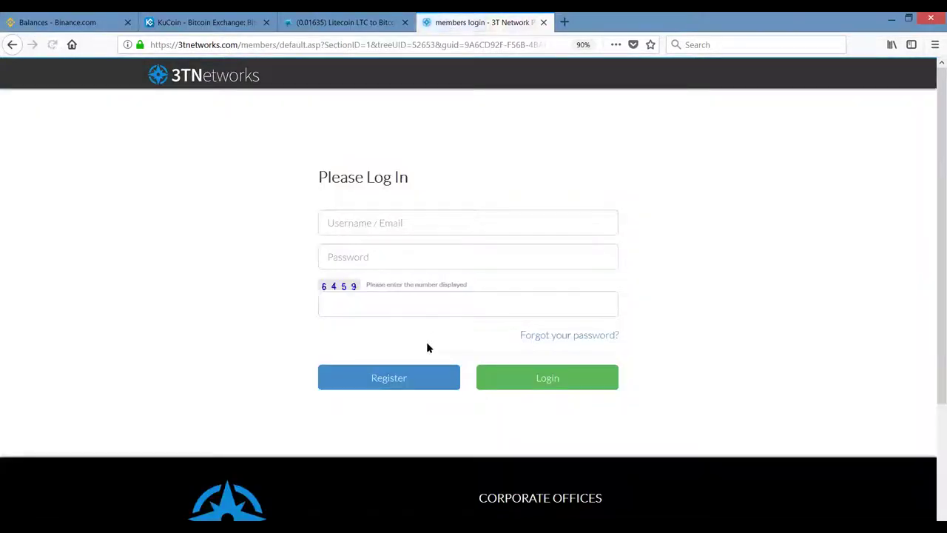
# - Sign in with the saved username and the shown verification number; after rejection, reselect the password
pyautogui.click(346, 224)
pyautogui.click(349, 303)
pyautogui.write('6')
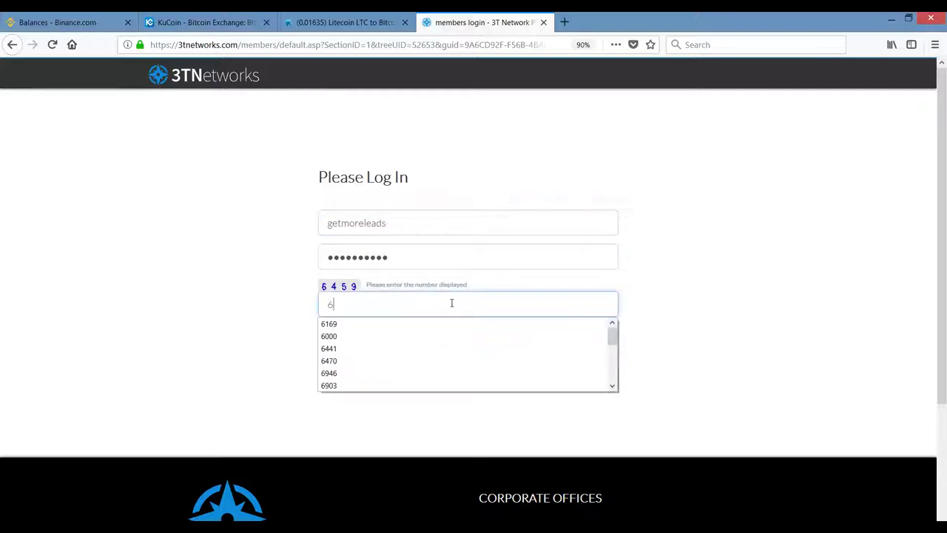
pyautogui.write('459')
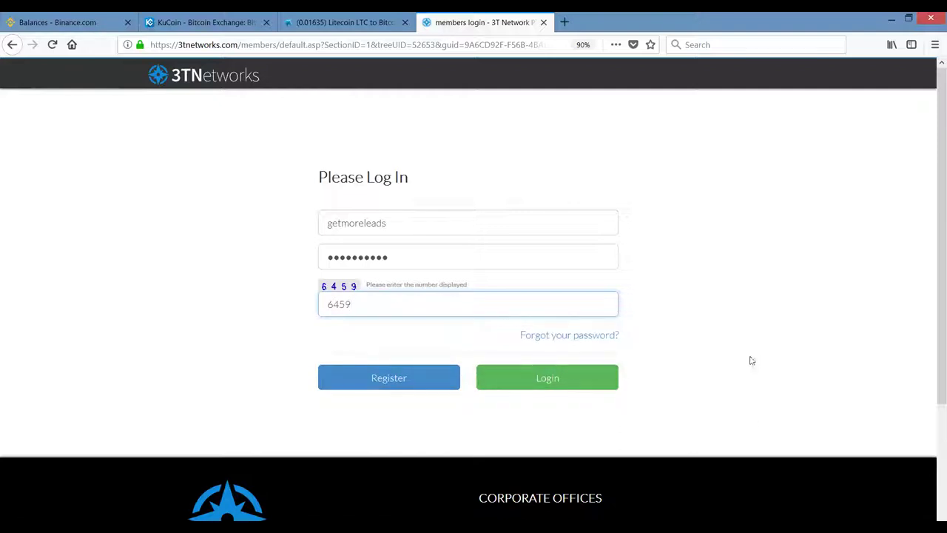
pyautogui.click(559, 373)
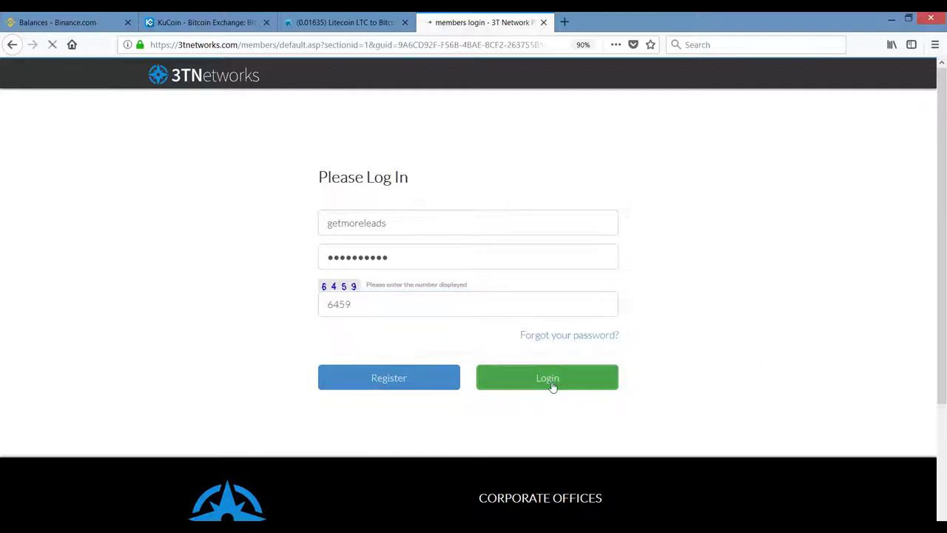
pyautogui.moveTo(388, 297); pyautogui.dragTo(197, 306)
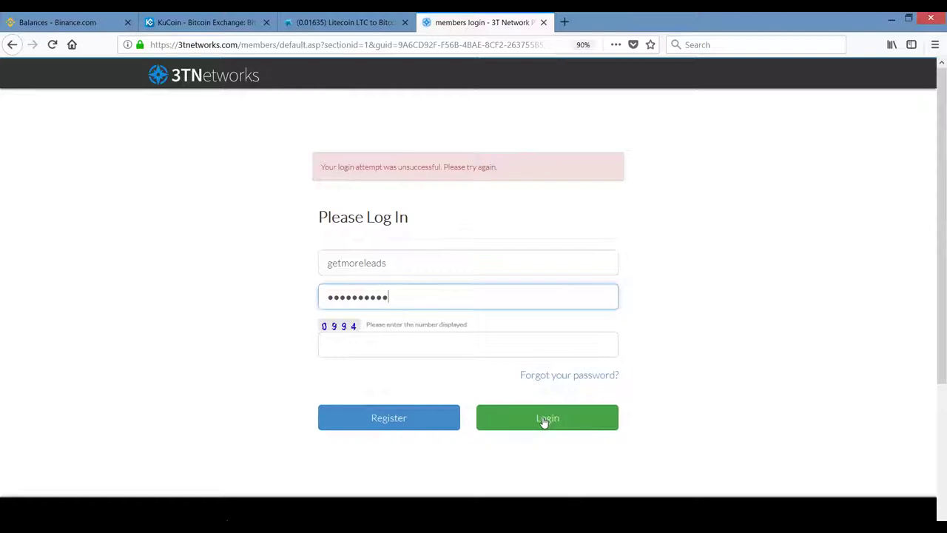
pyautogui.click(347, 348)
pyautogui.write('0')
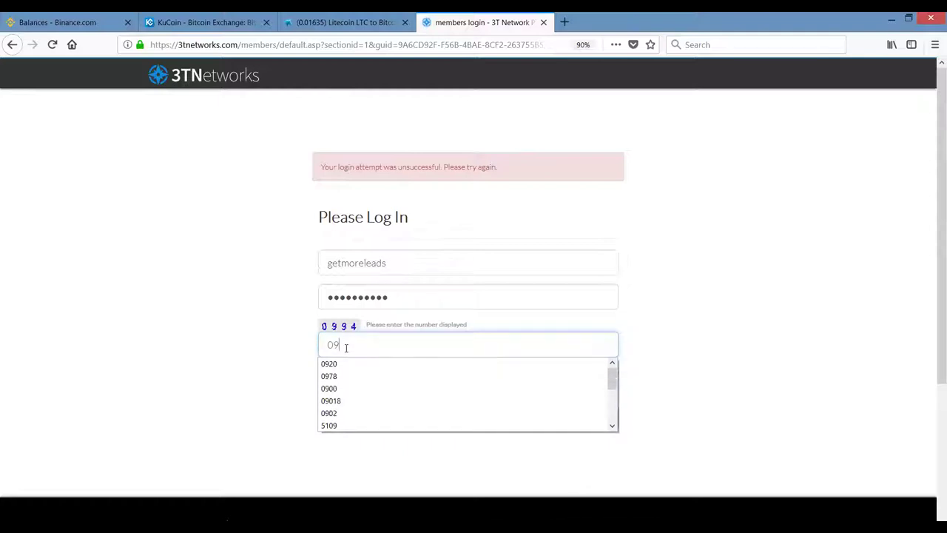
pyautogui.write('94')
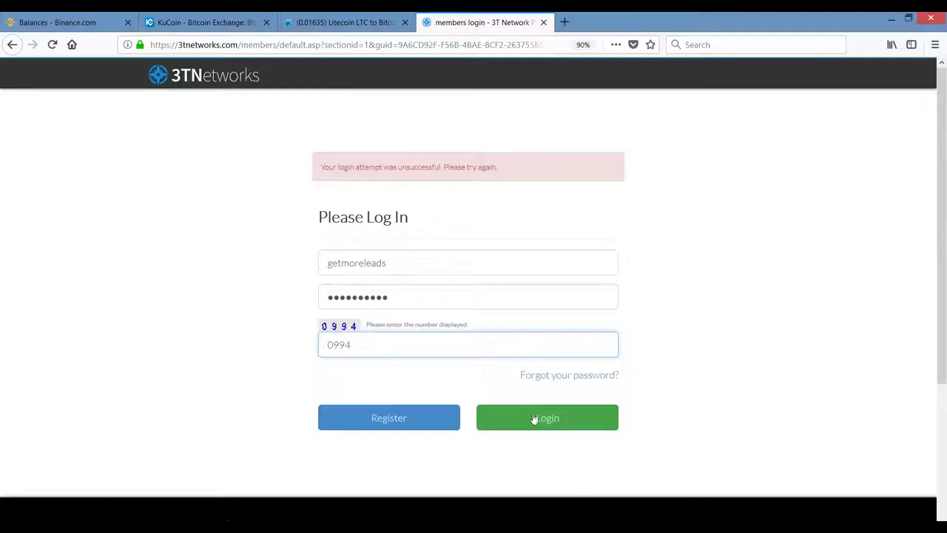
pyautogui.click(532, 419)
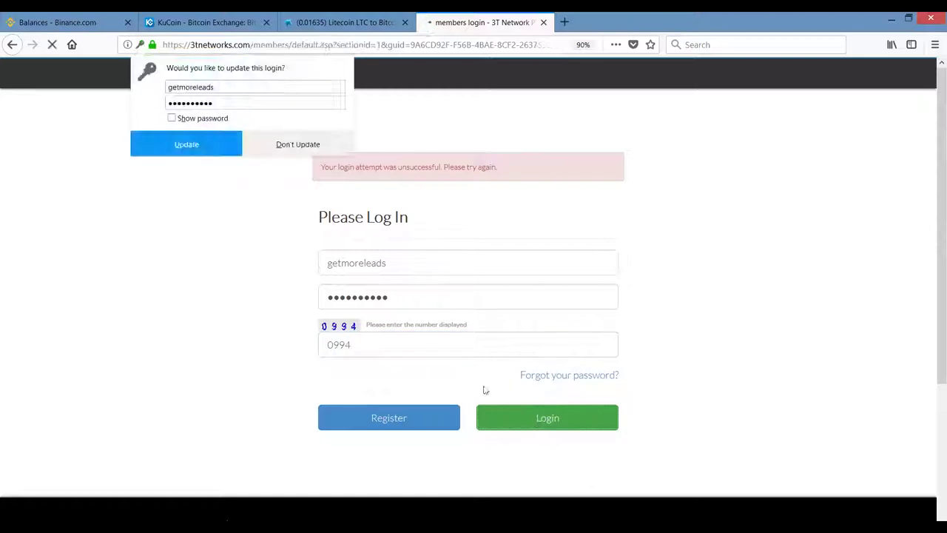
pyautogui.click(185, 151)
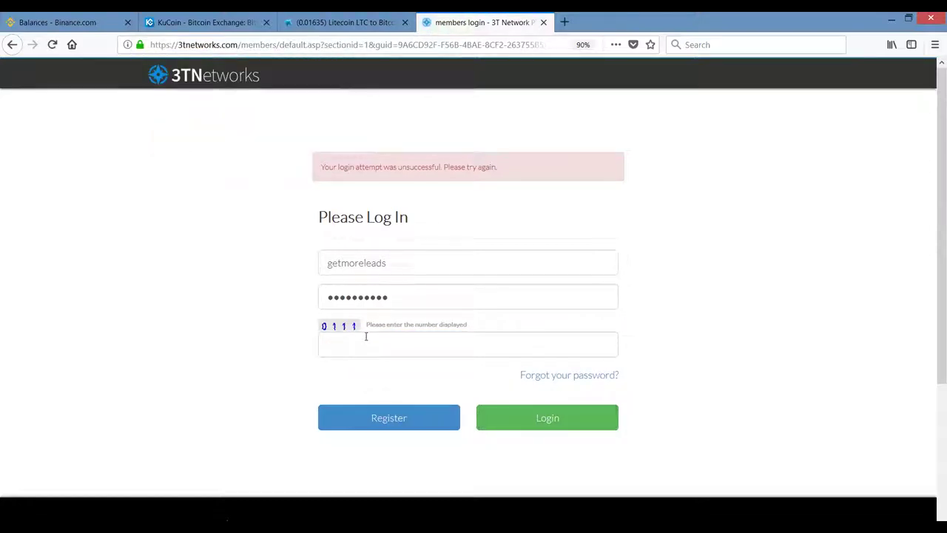
pyautogui.moveTo(407, 297); pyautogui.dragTo(283, 296)
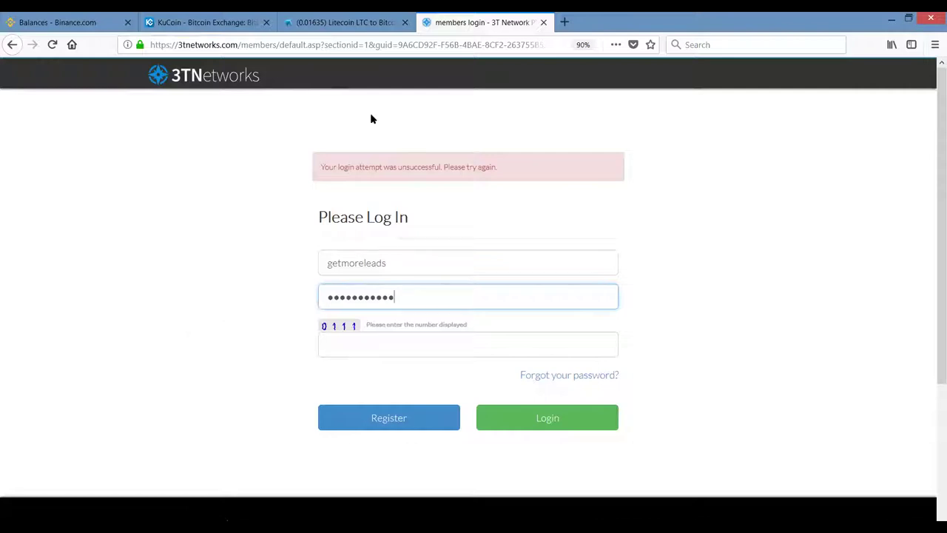
pyautogui.click(29, 16)
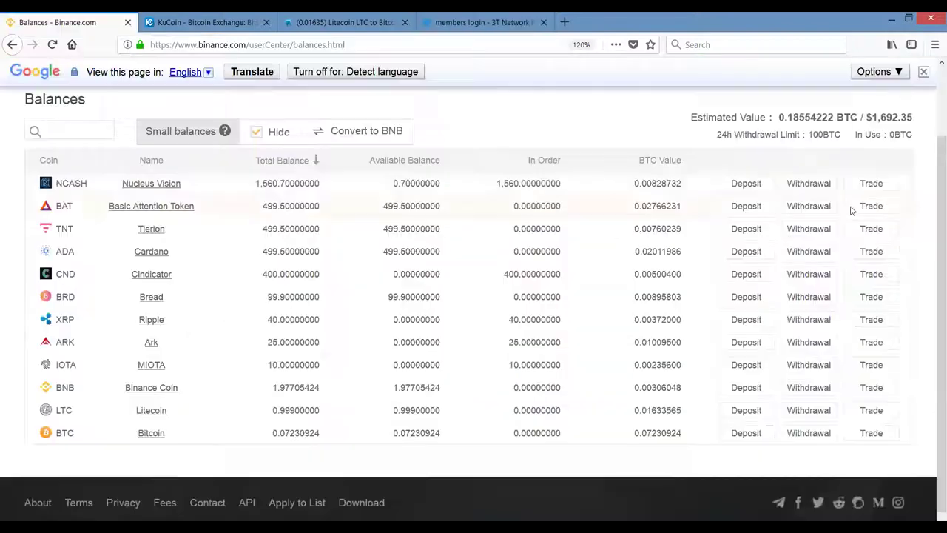
pyautogui.click(471, 21)
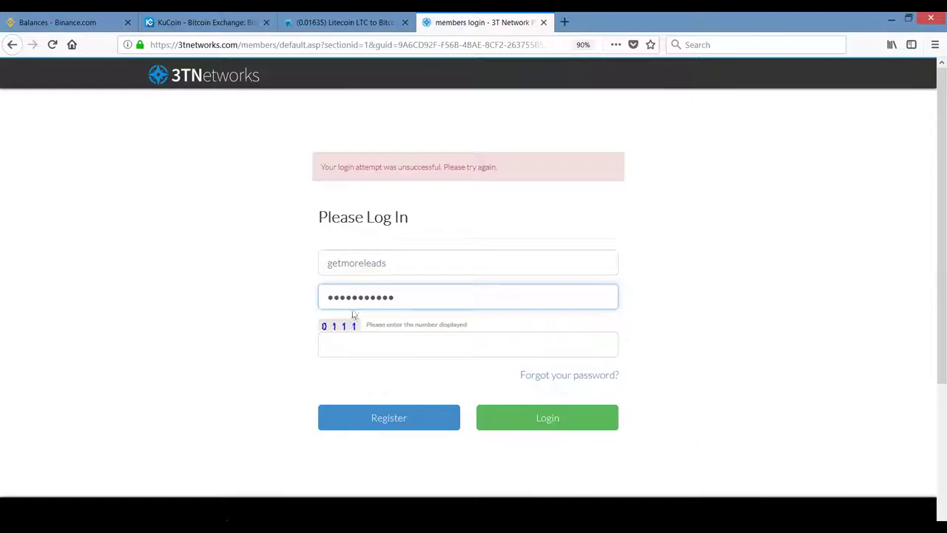
pyautogui.click(335, 342)
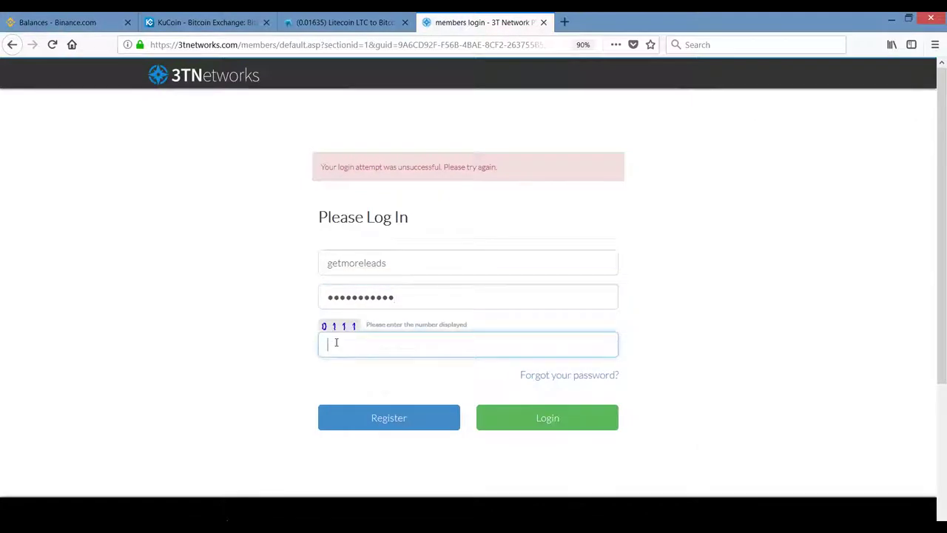
pyautogui.write('0111')
pyautogui.click(554, 418)
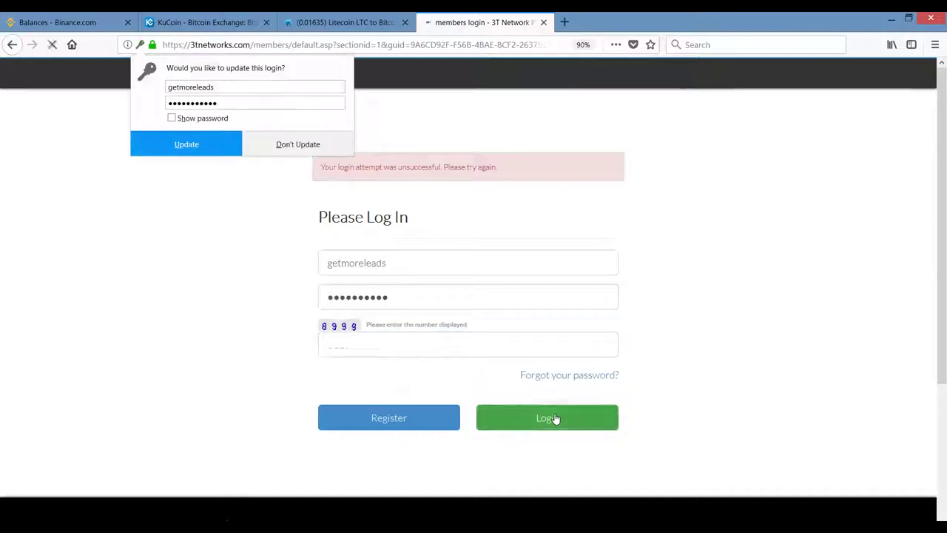
pyautogui.click(556, 418)
# - Close the 'members login - 3T Network' tab to return to HitBTC's LTC/BTC page
pyautogui.click(544, 22)
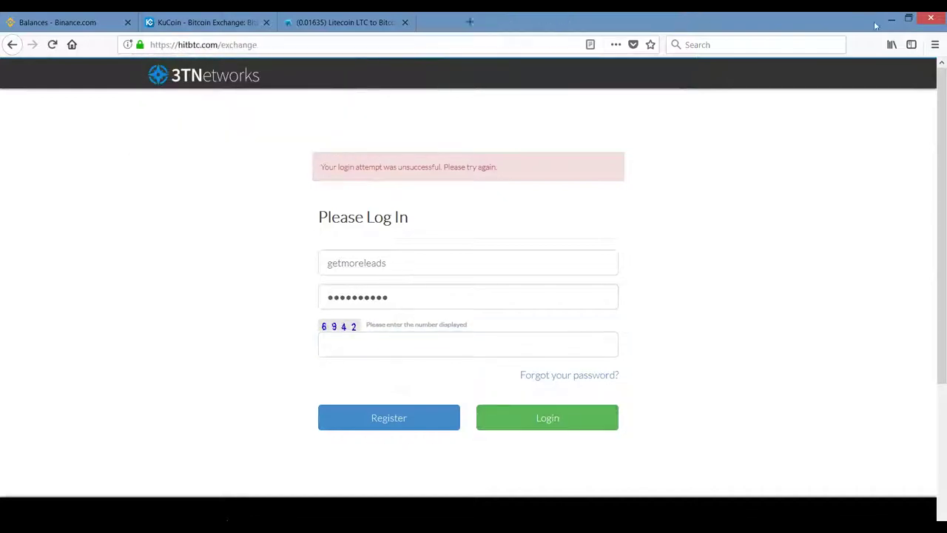